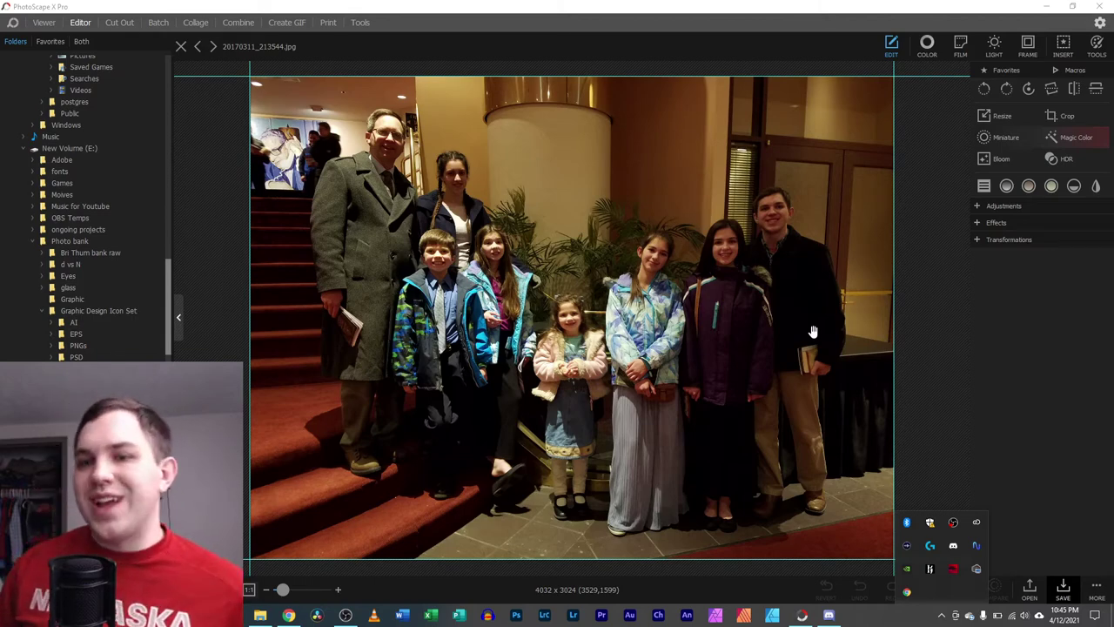
Step: Examine the faces at both sides of the group photo up close to judge their lighting
{"action": "left_click_drag", "start_coordinate": [283, 590], "coordinate": [296, 589]}
{"action": "left_click_drag", "start_coordinate": [213, 538], "coordinate": [191, 513]}
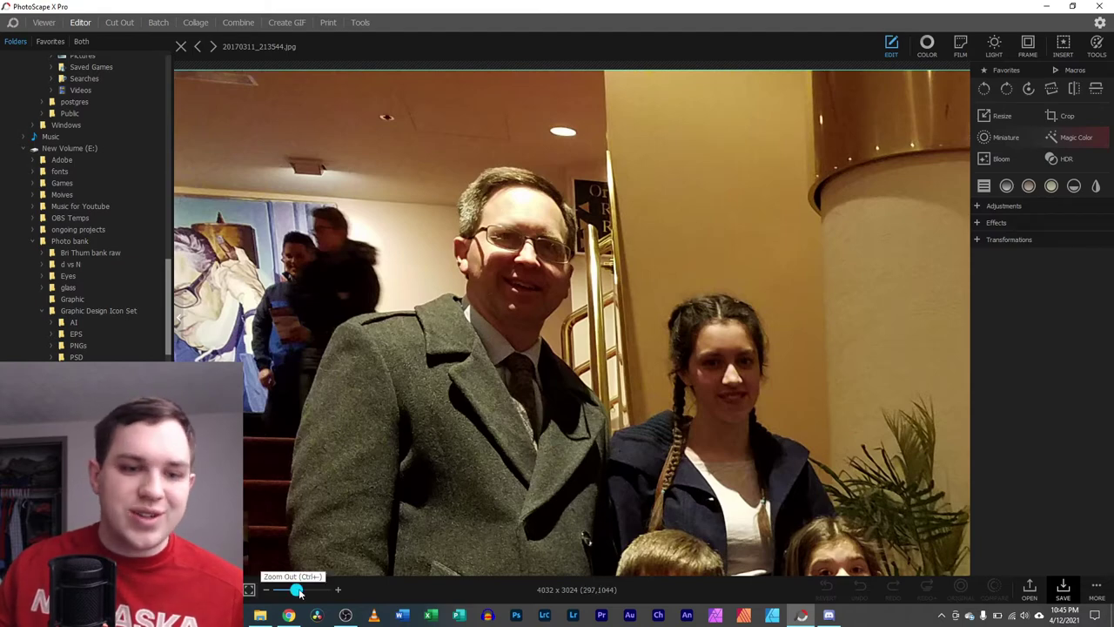
{"action": "mouse_move", "coordinate": [296, 590]}
{"action": "left_mouse_down"}
{"action": "mouse_move", "coordinate": [284, 590]}
{"action": "mouse_move", "coordinate": [294, 590]}
{"action": "left_mouse_up"}
{"action": "left_click_drag", "start_coordinate": [216, 544], "coordinate": [228, 537]}
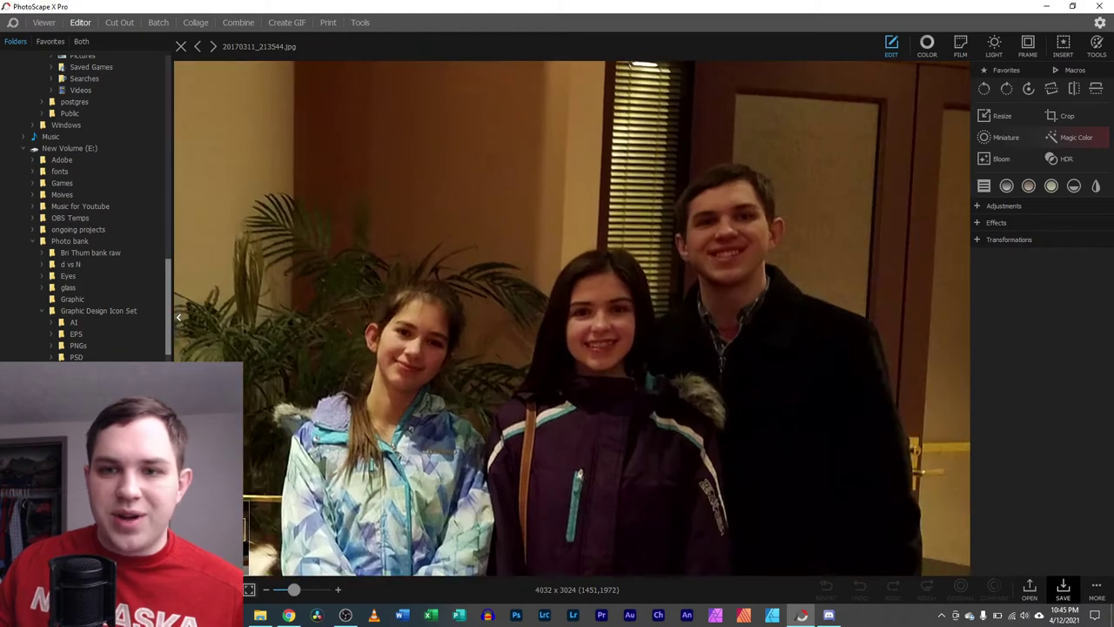
{"action": "left_click", "coordinate": [284, 591]}
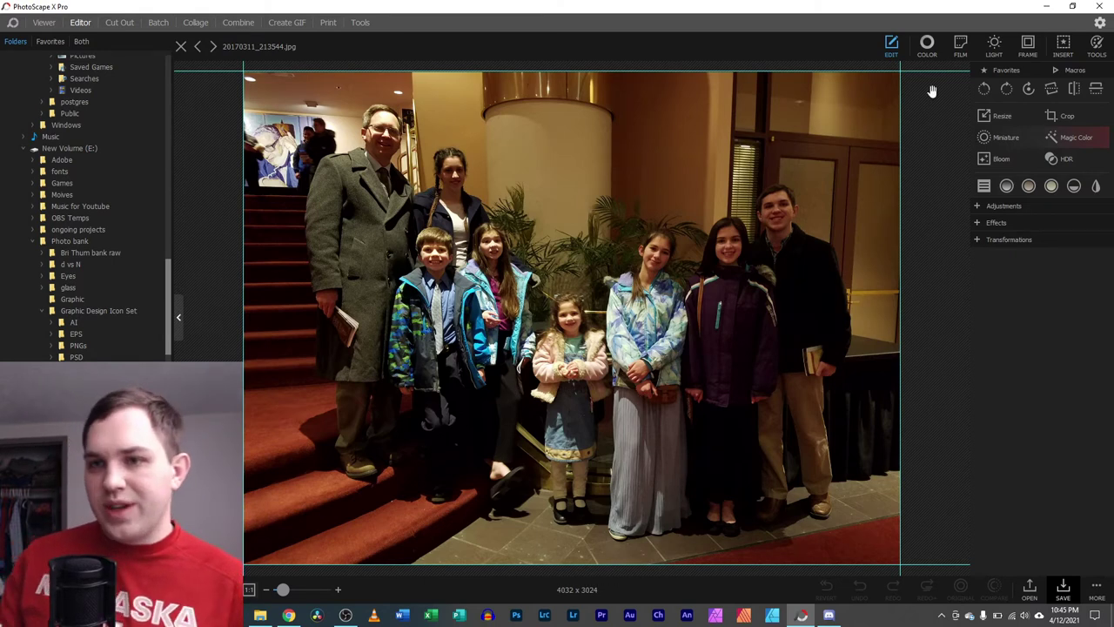
Step: Try a brush-masked colour adjustment on the central column with Brighten at 87, and compare it with the unedited photo
{"action": "left_click", "coordinate": [927, 45]}
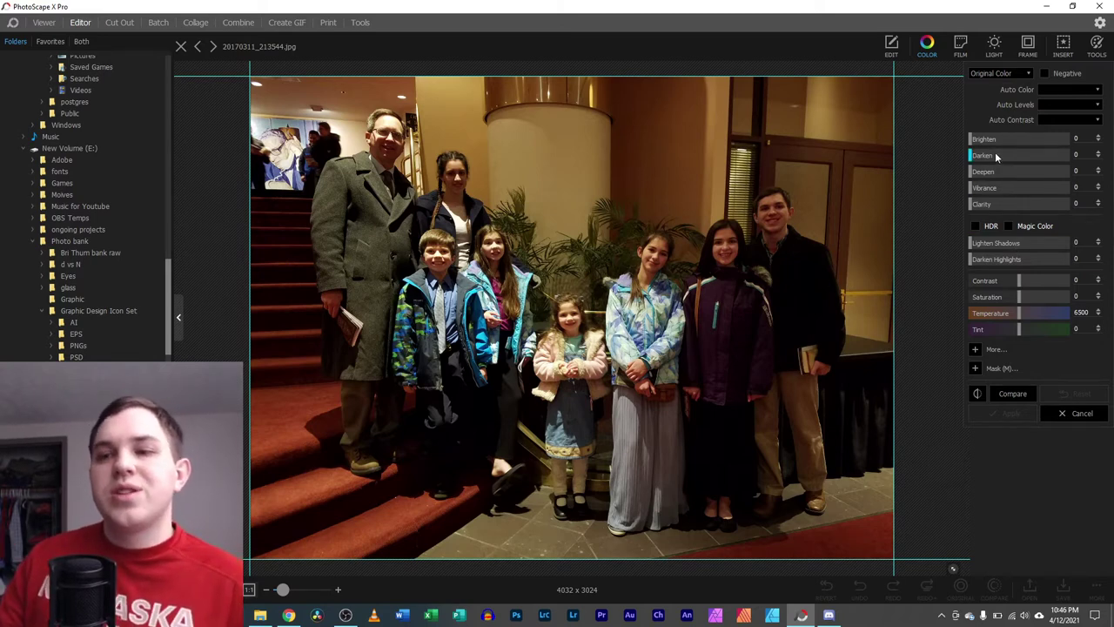
{"action": "left_click", "coordinate": [974, 368]}
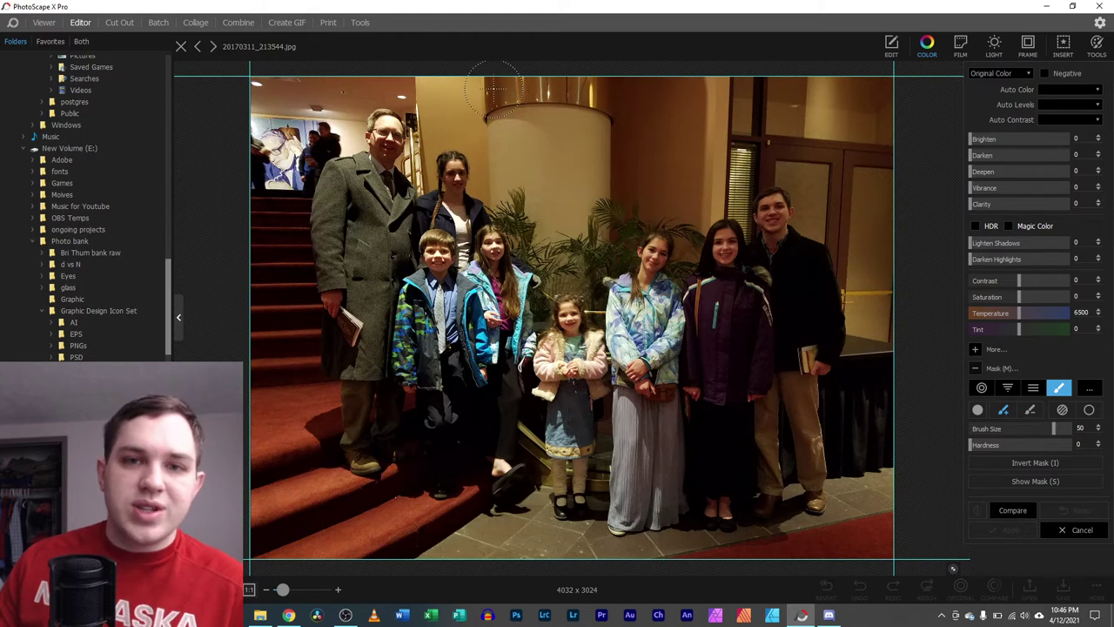
{"action": "mouse_move", "coordinate": [493, 87]}
{"action": "left_mouse_down"}
{"action": "mouse_move", "coordinate": [505, 109]}
{"action": "mouse_move", "coordinate": [507, 91]}
{"action": "mouse_move", "coordinate": [539, 113]}
{"action": "mouse_move", "coordinate": [579, 87]}
{"action": "mouse_move", "coordinate": [605, 105]}
{"action": "mouse_move", "coordinate": [601, 148]}
{"action": "mouse_move", "coordinate": [575, 187]}
{"action": "mouse_move", "coordinate": [505, 132]}
{"action": "mouse_move", "coordinate": [496, 166]}
{"action": "mouse_move", "coordinate": [505, 207]}
{"action": "mouse_move", "coordinate": [600, 248]}
{"action": "mouse_move", "coordinate": [520, 251]}
{"action": "mouse_move", "coordinate": [535, 283]}
{"action": "mouse_move", "coordinate": [575, 273]}
{"action": "left_mouse_up"}
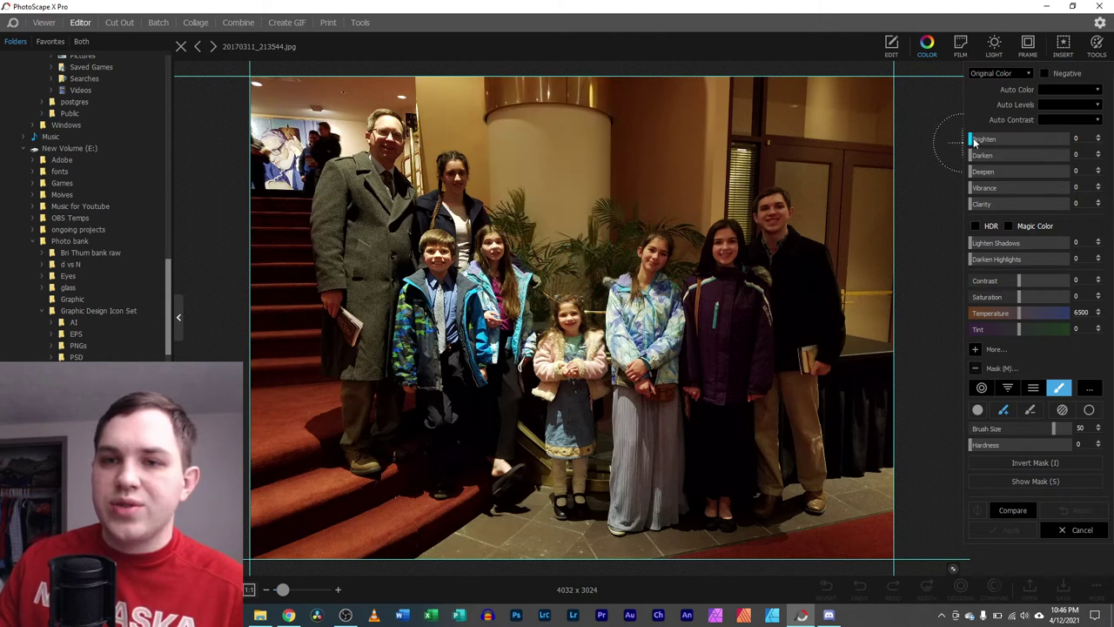
{"action": "left_click_drag", "start_coordinate": [974, 142], "coordinate": [1057, 153]}
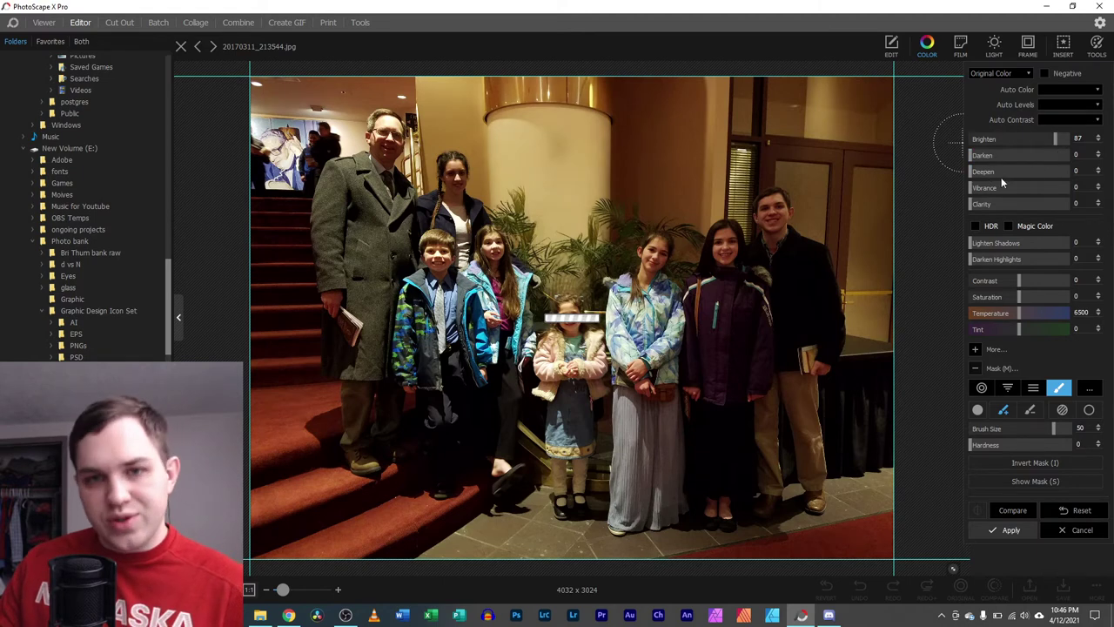
{"action": "left_click", "coordinate": [1017, 511]}
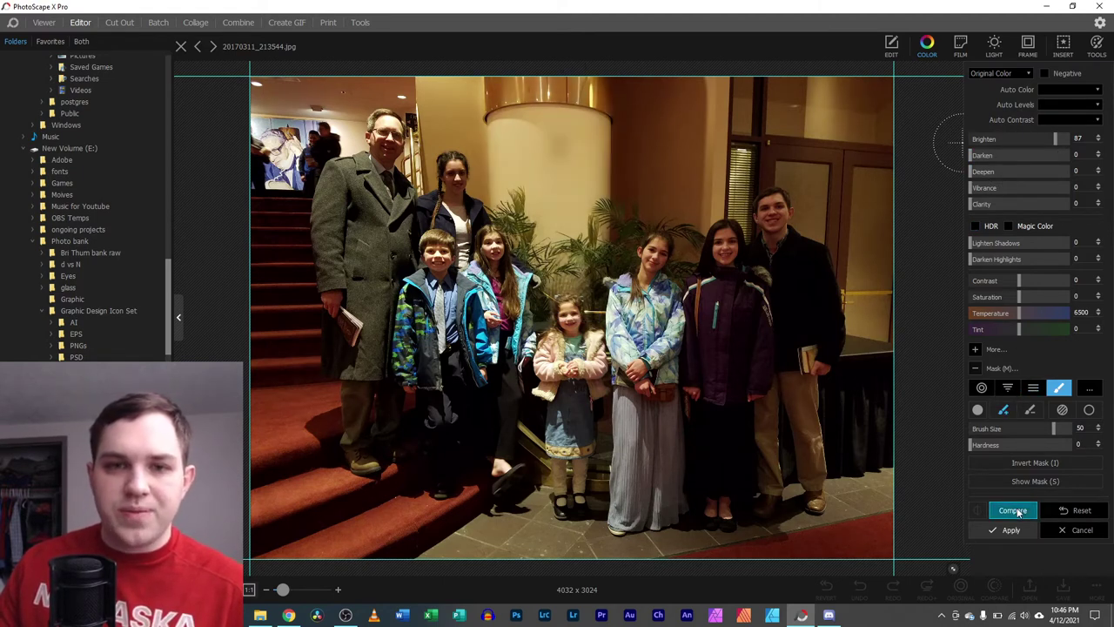
{"action": "left_click", "coordinate": [1018, 512]}
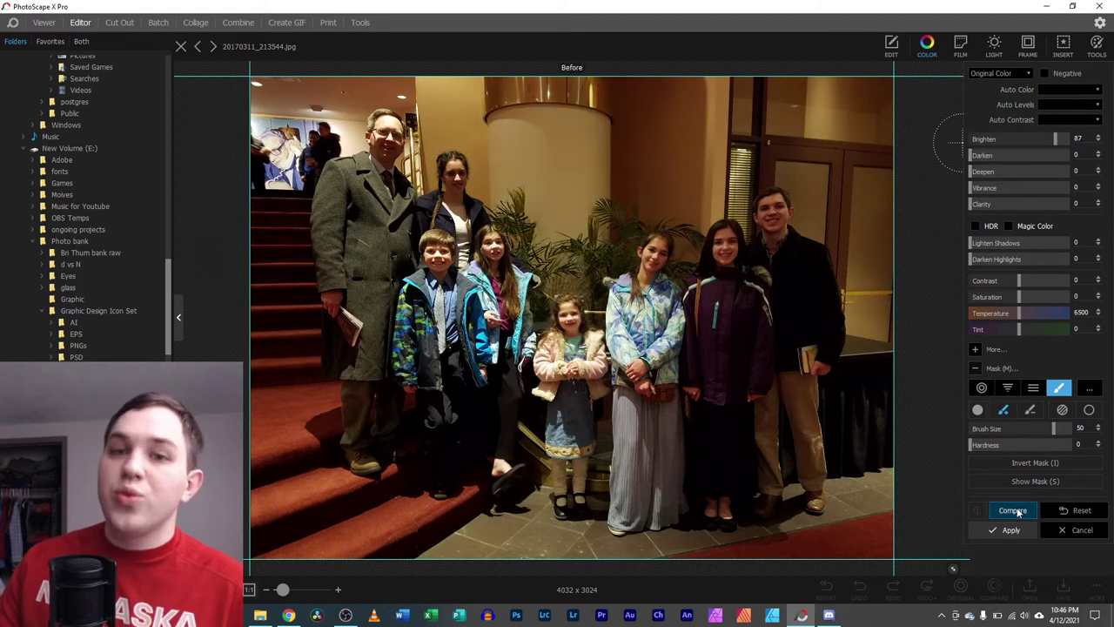
{"action": "left_click", "coordinate": [1074, 531]}
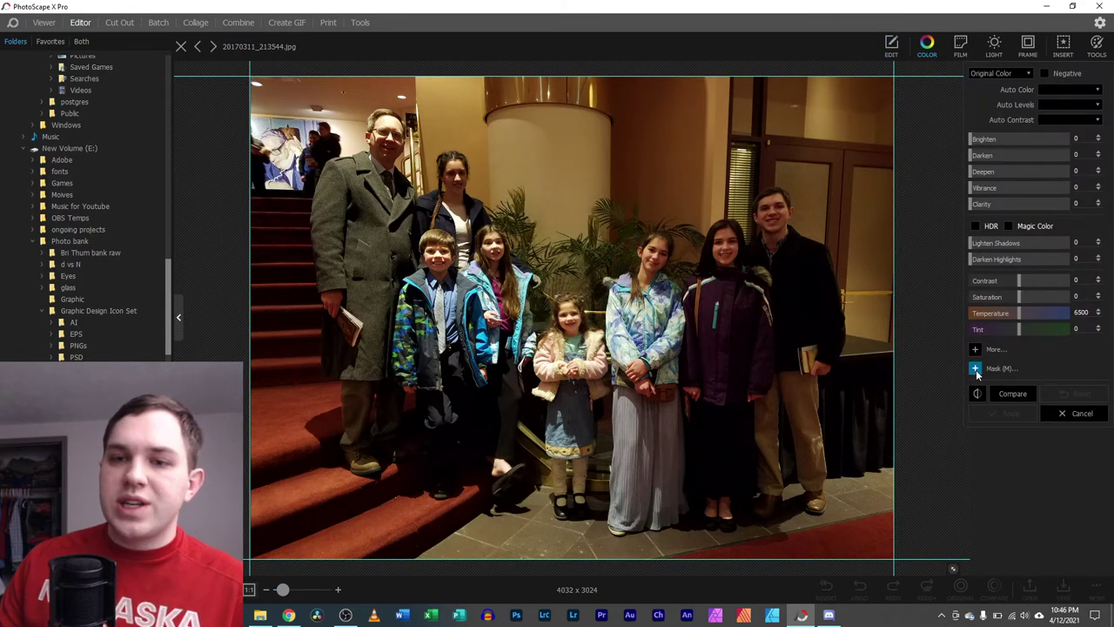
Step: Brush a colour-adjustment mask over the face and neck of the young man in the black coat, and subtract the spill around his head
{"action": "left_click", "coordinate": [976, 369]}
{"action": "left_click_drag", "start_coordinate": [282, 590], "coordinate": [296, 592]}
{"action": "left_click_drag", "start_coordinate": [228, 529], "coordinate": [234, 528]}
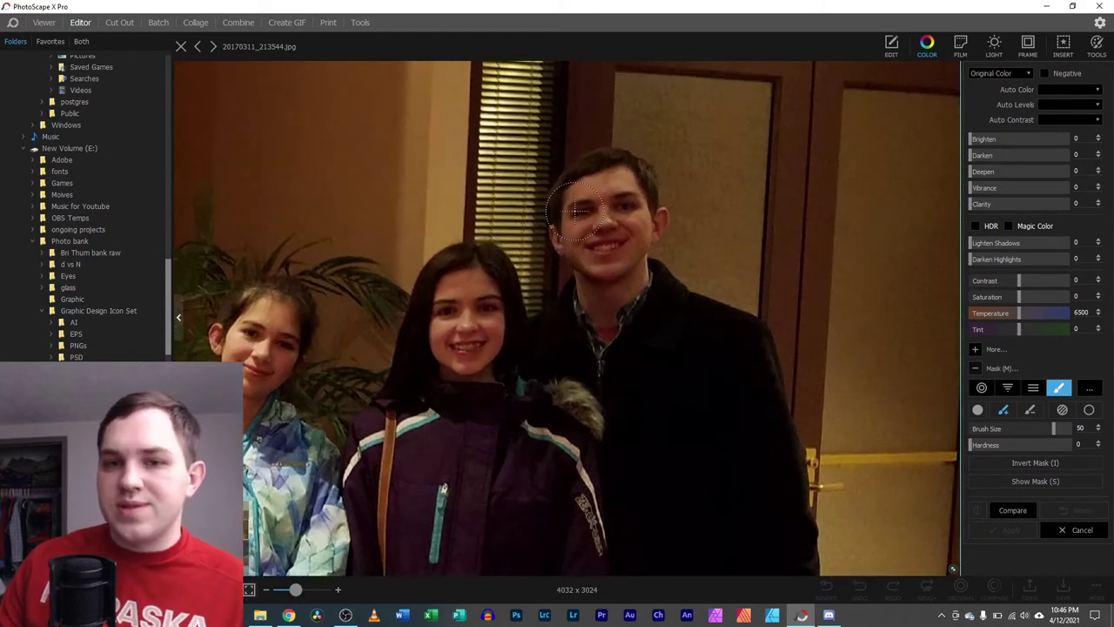
{"action": "mouse_move", "coordinate": [576, 212]}
{"action": "left_mouse_down"}
{"action": "mouse_move", "coordinate": [608, 170]}
{"action": "mouse_move", "coordinate": [645, 188]}
{"action": "mouse_move", "coordinate": [646, 235]}
{"action": "mouse_move", "coordinate": [619, 254]}
{"action": "mouse_move", "coordinate": [591, 223]}
{"action": "mouse_move", "coordinate": [576, 221]}
{"action": "mouse_move", "coordinate": [563, 240]}
{"action": "mouse_move", "coordinate": [576, 247]}
{"action": "mouse_move", "coordinate": [597, 211]}
{"action": "mouse_move", "coordinate": [615, 224]}
{"action": "mouse_move", "coordinate": [591, 261]}
{"action": "mouse_move", "coordinate": [595, 308]}
{"action": "mouse_move", "coordinate": [591, 261]}
{"action": "mouse_move", "coordinate": [607, 317]}
{"action": "mouse_move", "coordinate": [653, 215]}
{"action": "mouse_move", "coordinate": [550, 235]}
{"action": "left_mouse_up"}
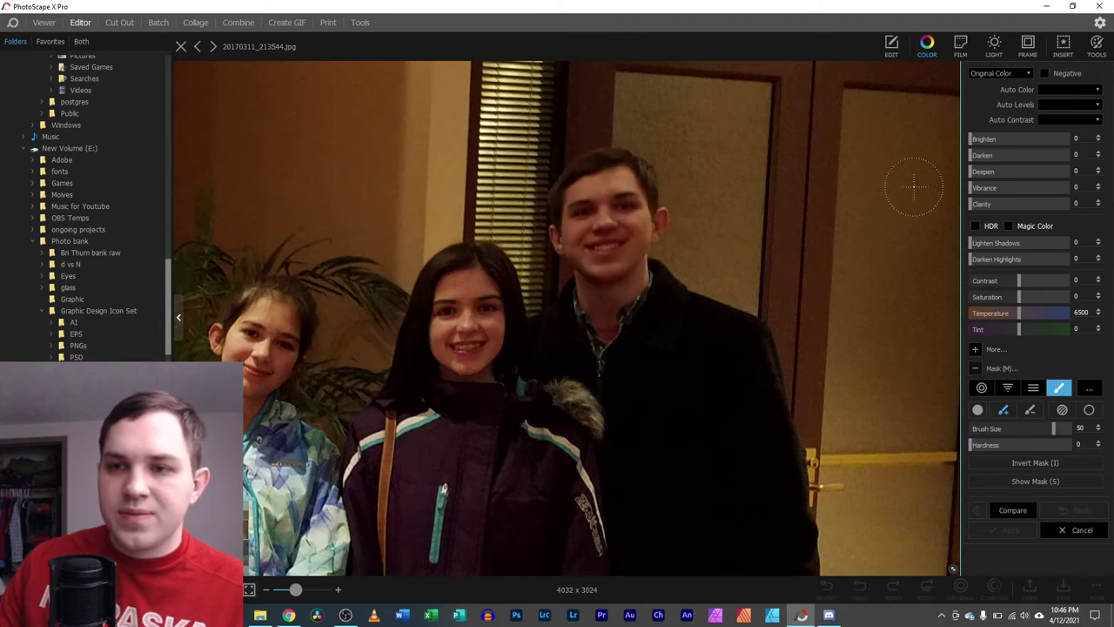
{"action": "left_click", "coordinate": [1030, 413]}
{"action": "mouse_move", "coordinate": [689, 156]}
{"action": "left_mouse_down"}
{"action": "mouse_move", "coordinate": [628, 156]}
{"action": "mouse_move", "coordinate": [589, 158]}
{"action": "mouse_move", "coordinate": [552, 182]}
{"action": "mouse_move", "coordinate": [537, 210]}
{"action": "mouse_move", "coordinate": [564, 146]}
{"action": "mouse_move", "coordinate": [595, 131]}
{"action": "mouse_move", "coordinate": [659, 171]}
{"action": "mouse_move", "coordinate": [666, 199]}
{"action": "mouse_move", "coordinate": [707, 183]}
{"action": "mouse_move", "coordinate": [738, 188]}
{"action": "left_mouse_up"}
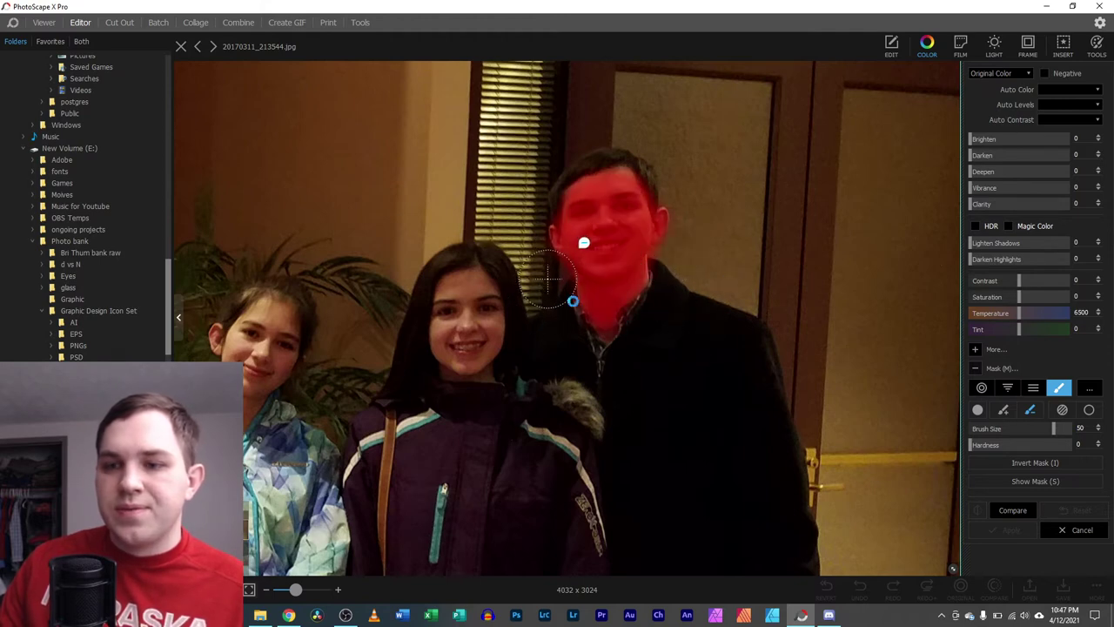
Step: Set Brighten to 46 for the masked face and compare the whole photo with its unedited version
{"action": "left_click_drag", "start_coordinate": [974, 141], "coordinate": [1015, 138]}
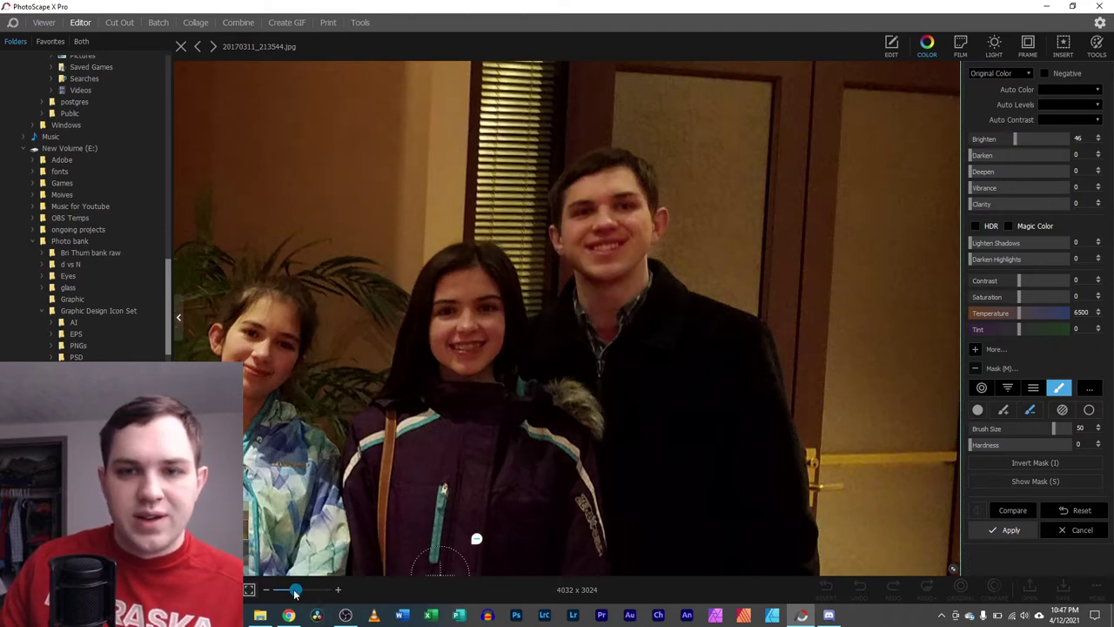
{"action": "left_click_drag", "start_coordinate": [296, 592], "coordinate": [287, 593]}
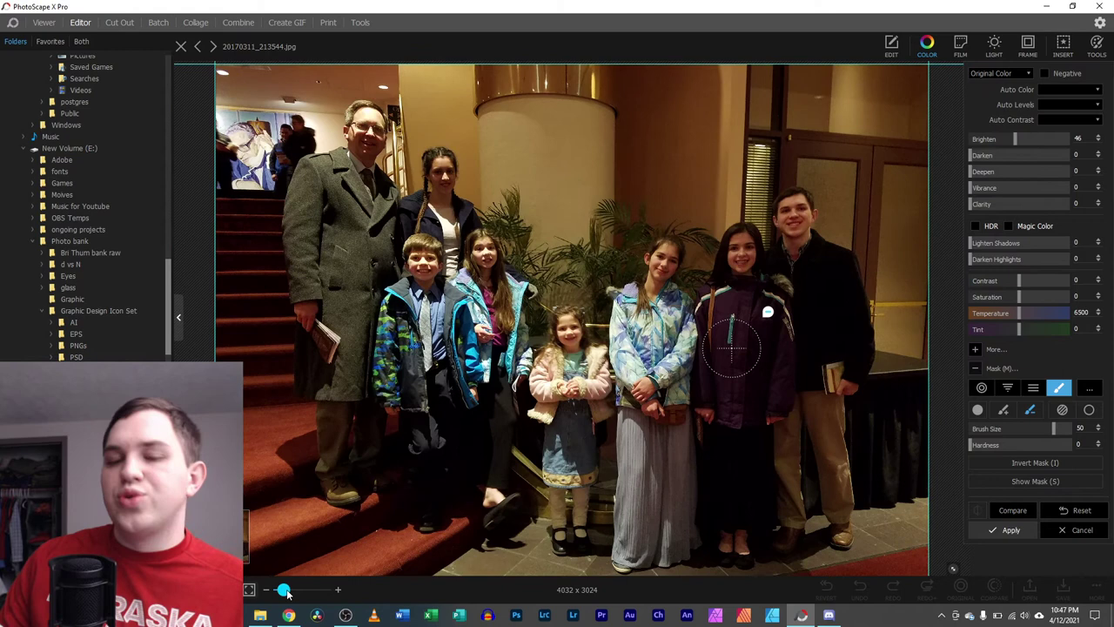
{"action": "left_click", "coordinate": [1012, 512]}
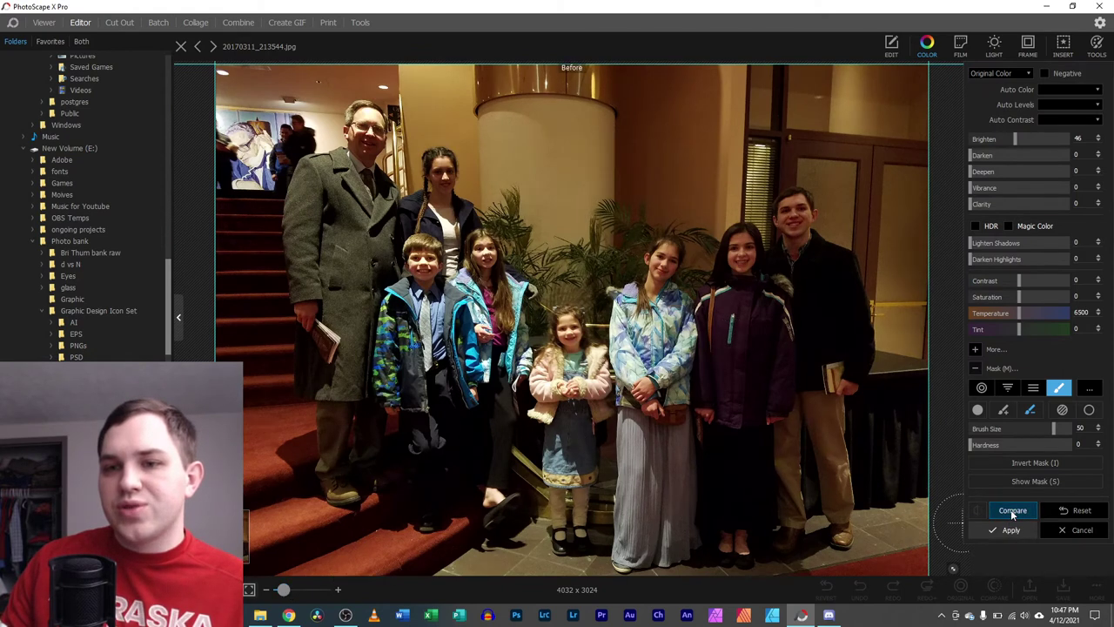
{"action": "left_click", "coordinate": [1012, 514]}
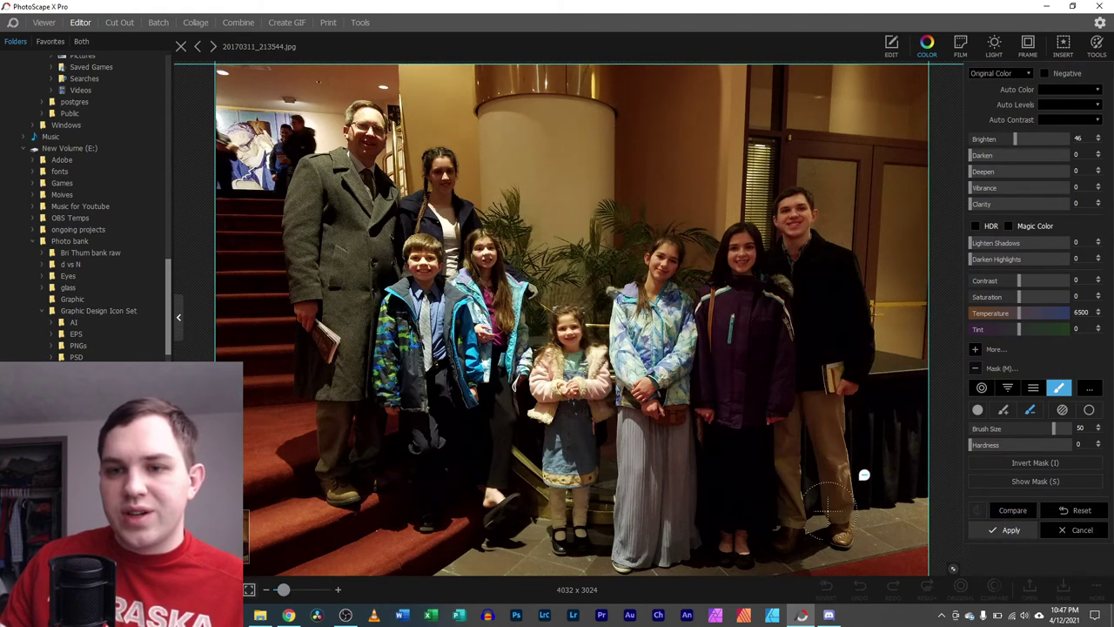
Step: Add the faces of the young woman in the purple coat and the girl in the blue patterned jacket beside her to the mask
{"action": "left_click_drag", "start_coordinate": [279, 590], "coordinate": [304, 590]}
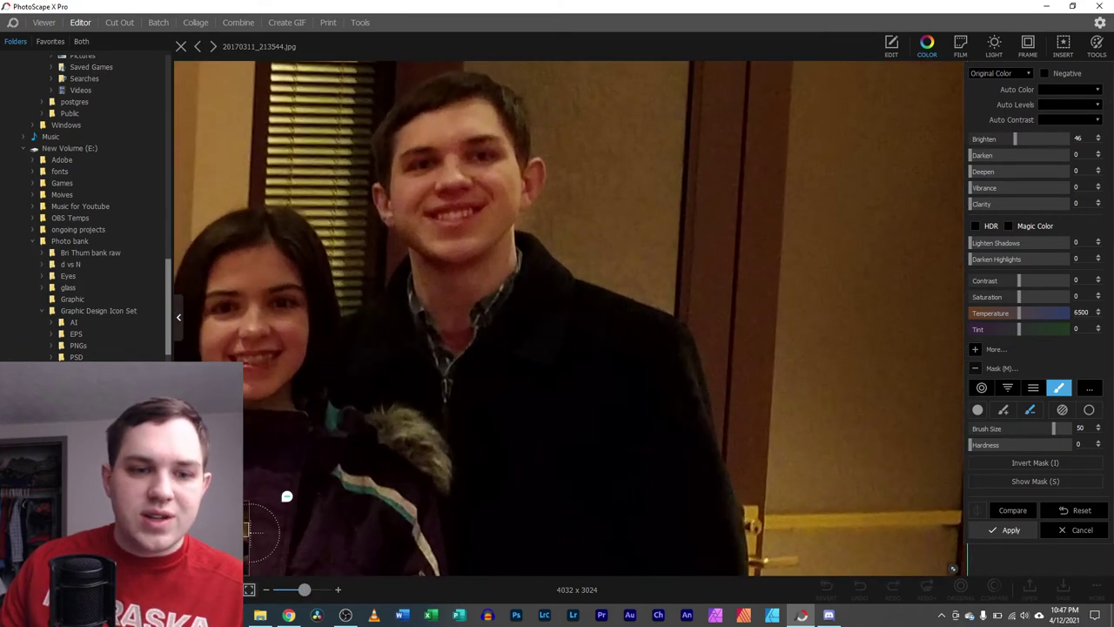
{"action": "left_click_drag", "start_coordinate": [286, 495], "coordinate": [466, 512]}
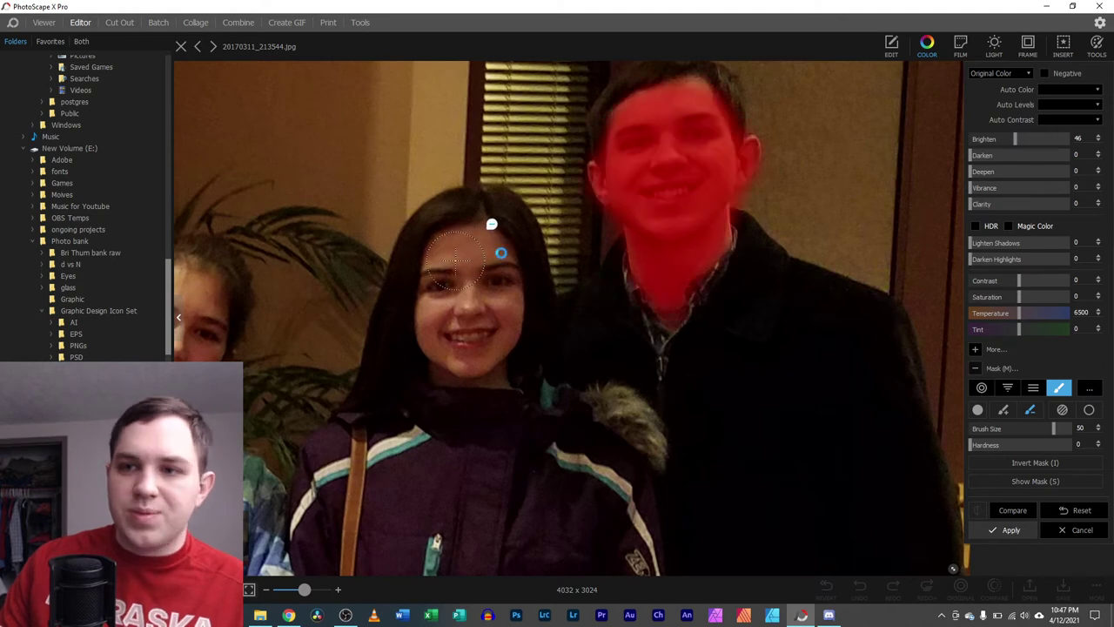
{"action": "left_click", "coordinate": [1004, 409]}
{"action": "mouse_move", "coordinate": [443, 259]}
{"action": "left_mouse_down"}
{"action": "mouse_move", "coordinate": [481, 236]}
{"action": "mouse_move", "coordinate": [497, 240]}
{"action": "mouse_move", "coordinate": [514, 286]}
{"action": "mouse_move", "coordinate": [497, 374]}
{"action": "mouse_move", "coordinate": [441, 374]}
{"action": "mouse_move", "coordinate": [423, 305]}
{"action": "mouse_move", "coordinate": [438, 261]}
{"action": "mouse_move", "coordinate": [456, 338]}
{"action": "mouse_move", "coordinate": [477, 280]}
{"action": "mouse_move", "coordinate": [489, 285]}
{"action": "mouse_move", "coordinate": [500, 383]}
{"action": "left_mouse_up"}
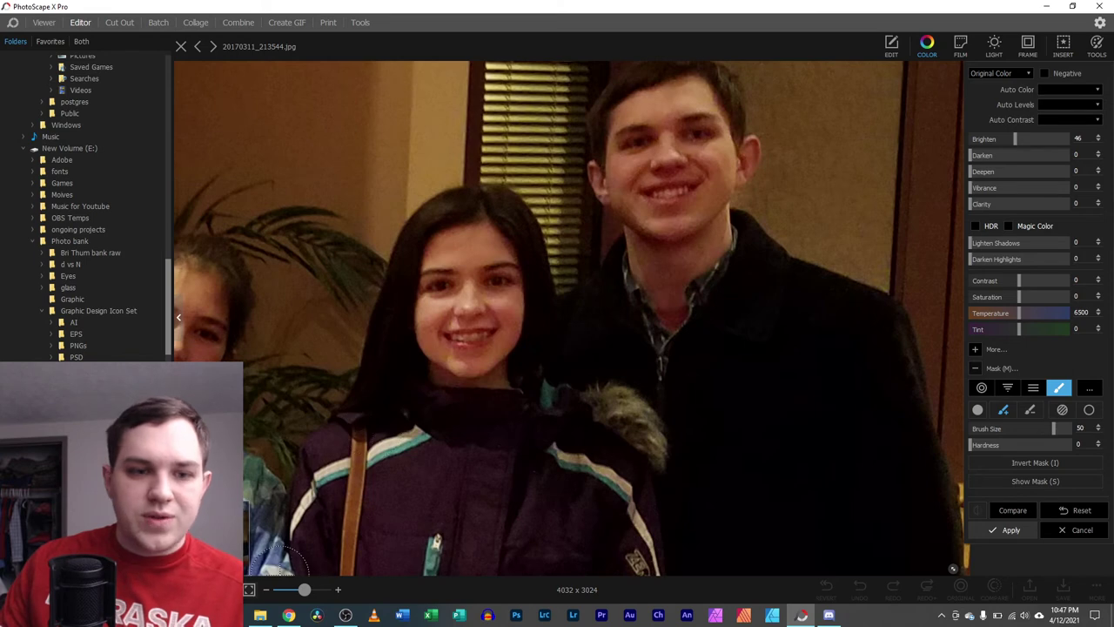
{"action": "mouse_move", "coordinate": [243, 461]}
{"action": "left_mouse_down"}
{"action": "mouse_move", "coordinate": [285, 459]}
{"action": "mouse_move", "coordinate": [525, 548]}
{"action": "left_mouse_up"}
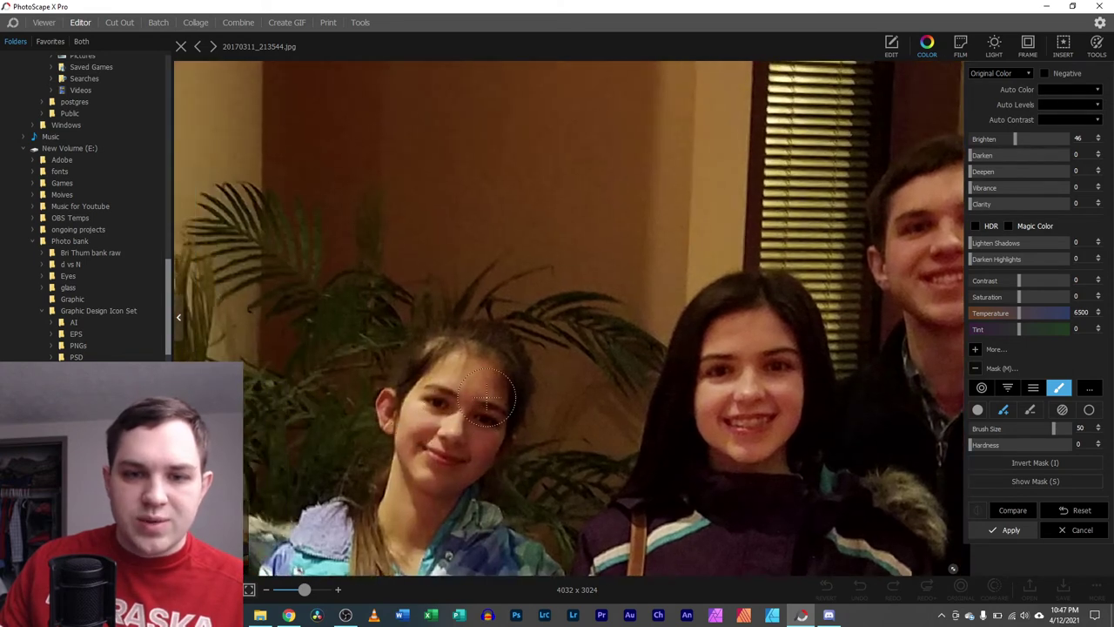
{"action": "mouse_move", "coordinate": [503, 383]}
{"action": "left_mouse_down"}
{"action": "mouse_move", "coordinate": [463, 473]}
{"action": "mouse_move", "coordinate": [492, 416]}
{"action": "mouse_move", "coordinate": [461, 459]}
{"action": "mouse_move", "coordinate": [422, 465]}
{"action": "mouse_move", "coordinate": [411, 442]}
{"action": "mouse_move", "coordinate": [433, 428]}
{"action": "mouse_move", "coordinate": [459, 455]}
{"action": "mouse_move", "coordinate": [476, 443]}
{"action": "mouse_move", "coordinate": [437, 402]}
{"action": "left_mouse_up"}
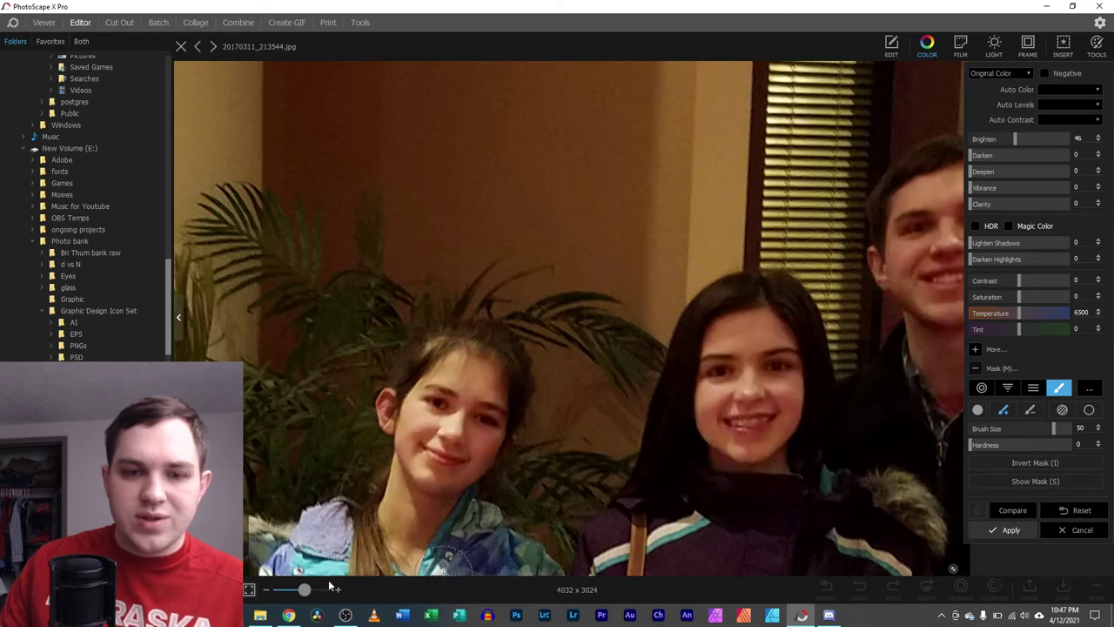
Step: Add the face of the smallest girl in the pink coat to the brightening mask
{"action": "mouse_move", "coordinate": [250, 557]}
{"action": "left_mouse_down"}
{"action": "mouse_move", "coordinate": [578, 513]}
{"action": "mouse_move", "coordinate": [752, 427]}
{"action": "mouse_move", "coordinate": [743, 148]}
{"action": "mouse_move", "coordinate": [743, 168]}
{"action": "left_mouse_up"}
{"action": "mouse_move", "coordinate": [562, 334]}
{"action": "left_mouse_down"}
{"action": "mouse_move", "coordinate": [622, 315]}
{"action": "mouse_move", "coordinate": [552, 332]}
{"action": "mouse_move", "coordinate": [607, 349]}
{"action": "mouse_move", "coordinate": [568, 365]}
{"action": "mouse_move", "coordinate": [614, 356]}
{"action": "left_mouse_up"}
{"action": "left_click_drag", "start_coordinate": [559, 291], "coordinate": [601, 289]}
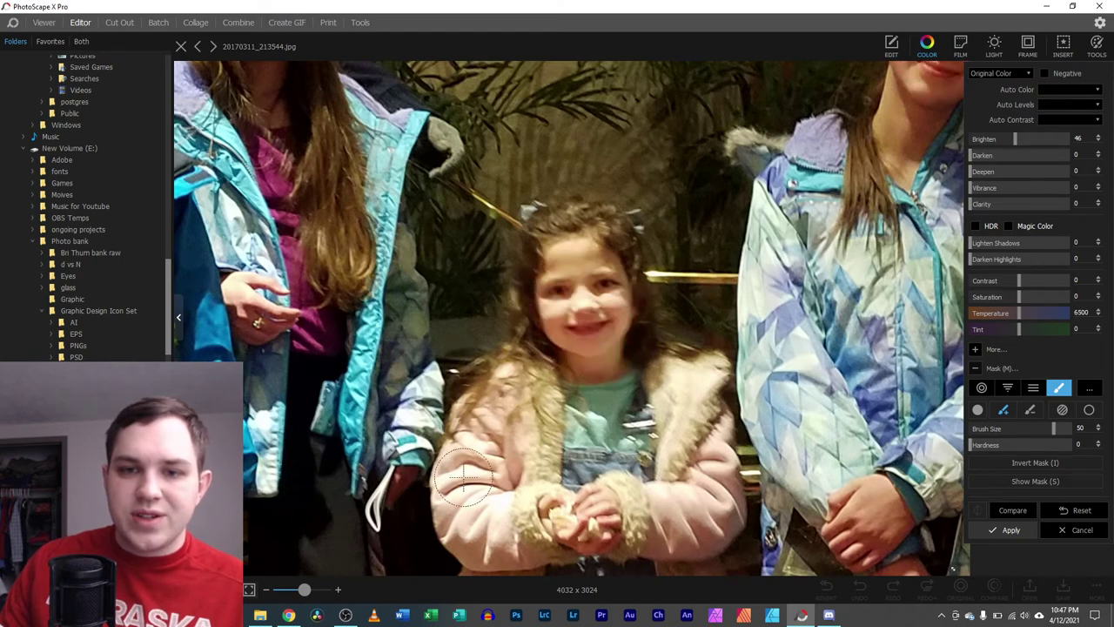
Step: Add the faces of the boy with the tie and the long-haired girl next to him to the mask
{"action": "left_click_drag", "start_coordinate": [230, 544], "coordinate": [216, 531]}
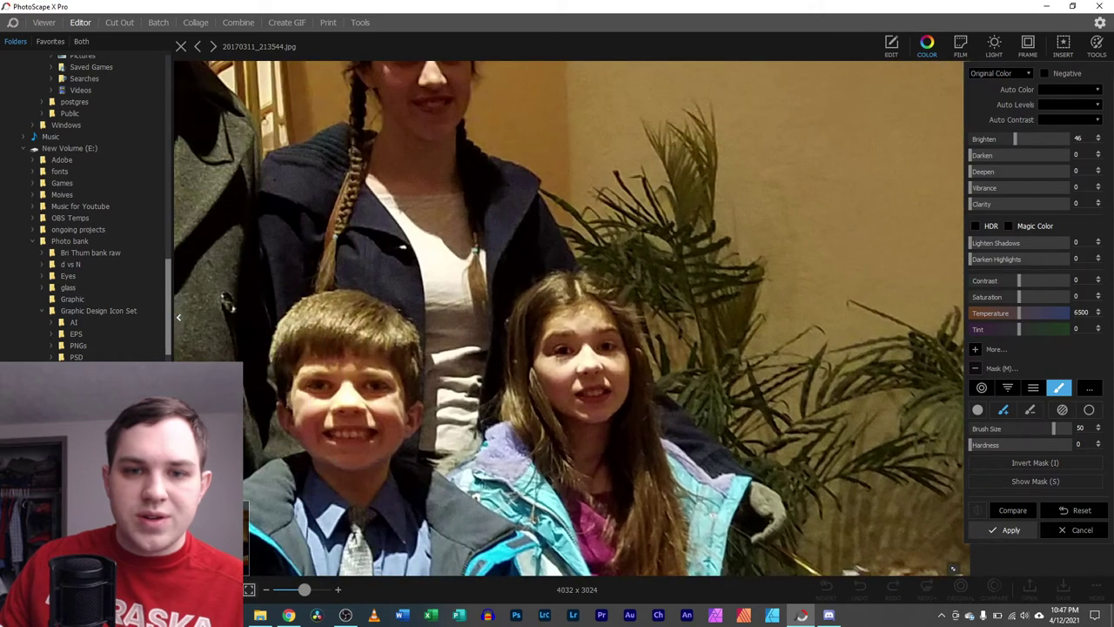
{"action": "left_click_drag", "start_coordinate": [322, 427], "coordinate": [379, 438]}
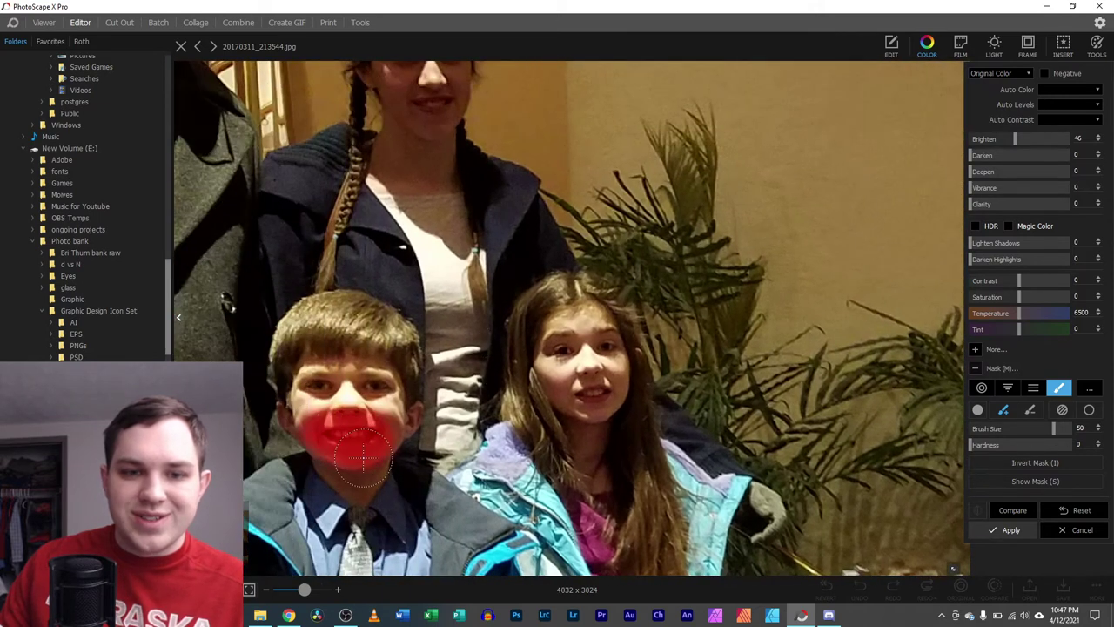
{"action": "mouse_move", "coordinate": [363, 456]}
{"action": "left_mouse_down"}
{"action": "mouse_move", "coordinate": [367, 478]}
{"action": "mouse_move", "coordinate": [352, 478]}
{"action": "left_mouse_up"}
{"action": "left_click_drag", "start_coordinate": [318, 384], "coordinate": [381, 385]}
{"action": "mouse_move", "coordinate": [550, 373]}
{"action": "left_mouse_down"}
{"action": "mouse_move", "coordinate": [618, 384]}
{"action": "mouse_move", "coordinate": [572, 400]}
{"action": "mouse_move", "coordinate": [590, 414]}
{"action": "mouse_move", "coordinate": [565, 443]}
{"action": "mouse_move", "coordinate": [596, 470]}
{"action": "left_mouse_up"}
{"action": "left_click_drag", "start_coordinate": [564, 347], "coordinate": [608, 345]}
Step: Add the faces of the woman with braids and the man with glasses to the mask
{"action": "mouse_move", "coordinate": [350, 136]}
{"action": "left_mouse_down"}
{"action": "mouse_move", "coordinate": [441, 268]}
{"action": "mouse_move", "coordinate": [567, 328]}
{"action": "left_mouse_up"}
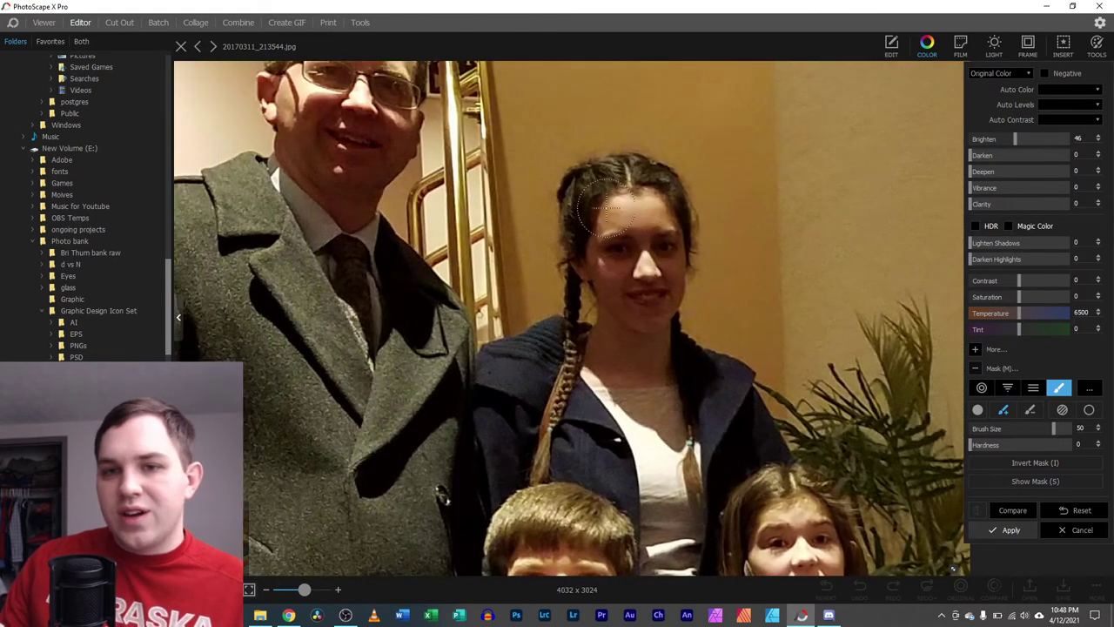
{"action": "mouse_move", "coordinate": [609, 265]}
{"action": "left_mouse_down"}
{"action": "mouse_move", "coordinate": [646, 248]}
{"action": "mouse_move", "coordinate": [611, 254]}
{"action": "mouse_move", "coordinate": [619, 302]}
{"action": "mouse_move", "coordinate": [660, 300]}
{"action": "mouse_move", "coordinate": [679, 278]}
{"action": "mouse_move", "coordinate": [661, 250]}
{"action": "mouse_move", "coordinate": [686, 290]}
{"action": "mouse_move", "coordinate": [667, 327]}
{"action": "mouse_move", "coordinate": [607, 310]}
{"action": "mouse_move", "coordinate": [600, 361]}
{"action": "mouse_move", "coordinate": [658, 360]}
{"action": "mouse_move", "coordinate": [614, 380]}
{"action": "mouse_move", "coordinate": [658, 368]}
{"action": "left_mouse_up"}
{"action": "mouse_move", "coordinate": [579, 279]}
{"action": "left_mouse_down"}
{"action": "mouse_move", "coordinate": [599, 258]}
{"action": "mouse_move", "coordinate": [587, 261]}
{"action": "left_mouse_up"}
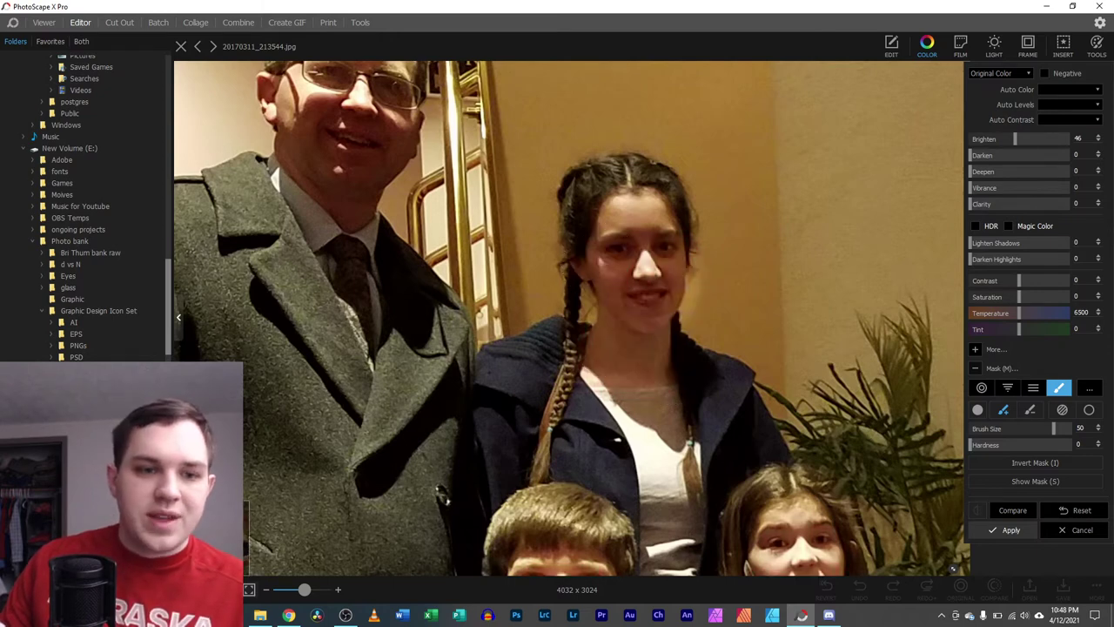
{"action": "left_click_drag", "start_coordinate": [214, 536], "coordinate": [207, 524]}
{"action": "left_click_drag", "start_coordinate": [479, 312], "coordinate": [546, 331]}
{"action": "mouse_move", "coordinate": [479, 361]}
{"action": "left_mouse_down"}
{"action": "mouse_move", "coordinate": [438, 375]}
{"action": "mouse_move", "coordinate": [446, 406]}
{"action": "mouse_move", "coordinate": [489, 362]}
{"action": "mouse_move", "coordinate": [472, 351]}
{"action": "mouse_move", "coordinate": [540, 378]}
{"action": "mouse_move", "coordinate": [574, 375]}
{"action": "mouse_move", "coordinate": [520, 451]}
{"action": "mouse_move", "coordinate": [500, 460]}
{"action": "mouse_move", "coordinate": [445, 410]}
{"action": "mouse_move", "coordinate": [486, 429]}
{"action": "mouse_move", "coordinate": [512, 385]}
{"action": "left_mouse_up"}
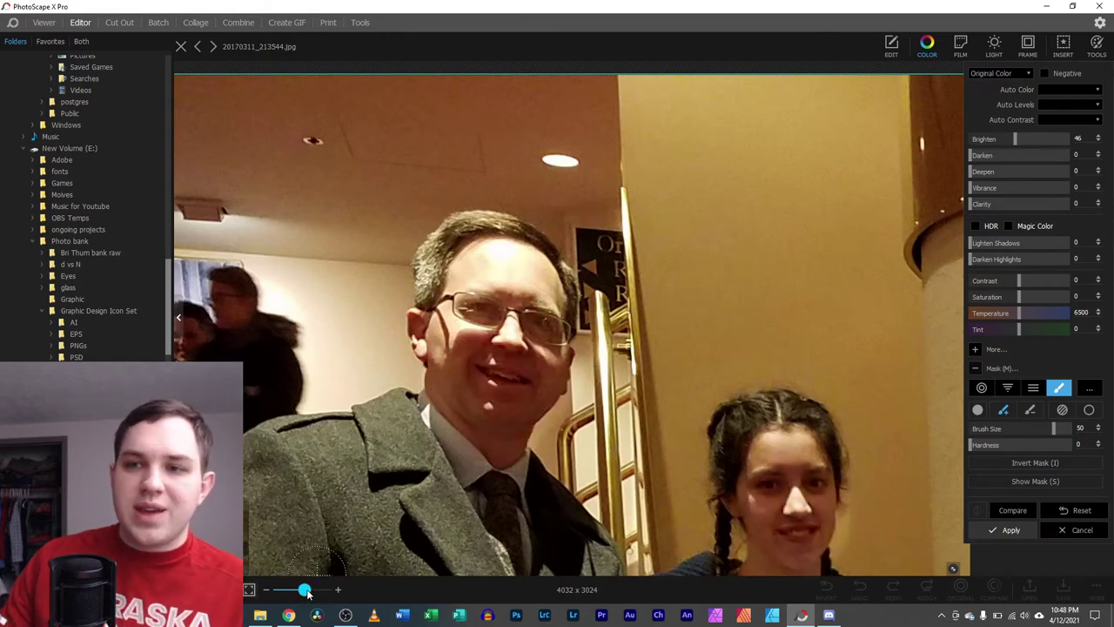
Step: Apply the masked adjustment with Brighten set to 49 and check the result against the original photo
{"action": "left_click_drag", "start_coordinate": [304, 589], "coordinate": [282, 589]}
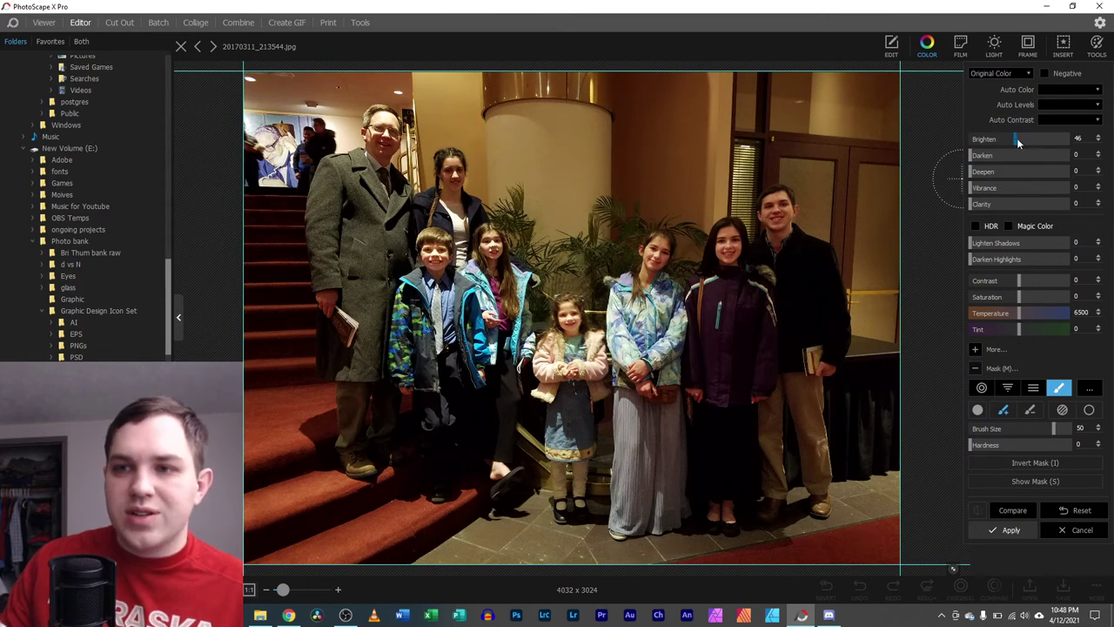
{"action": "left_click_drag", "start_coordinate": [1018, 142], "coordinate": [1046, 142]}
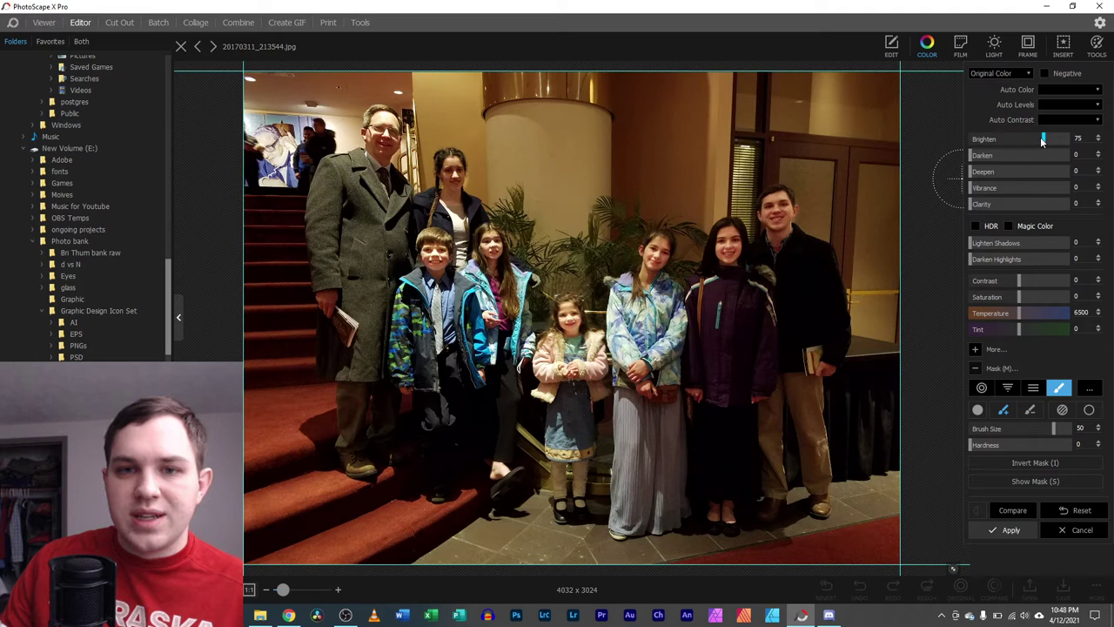
{"action": "left_click_drag", "start_coordinate": [1043, 141], "coordinate": [1024, 142]}
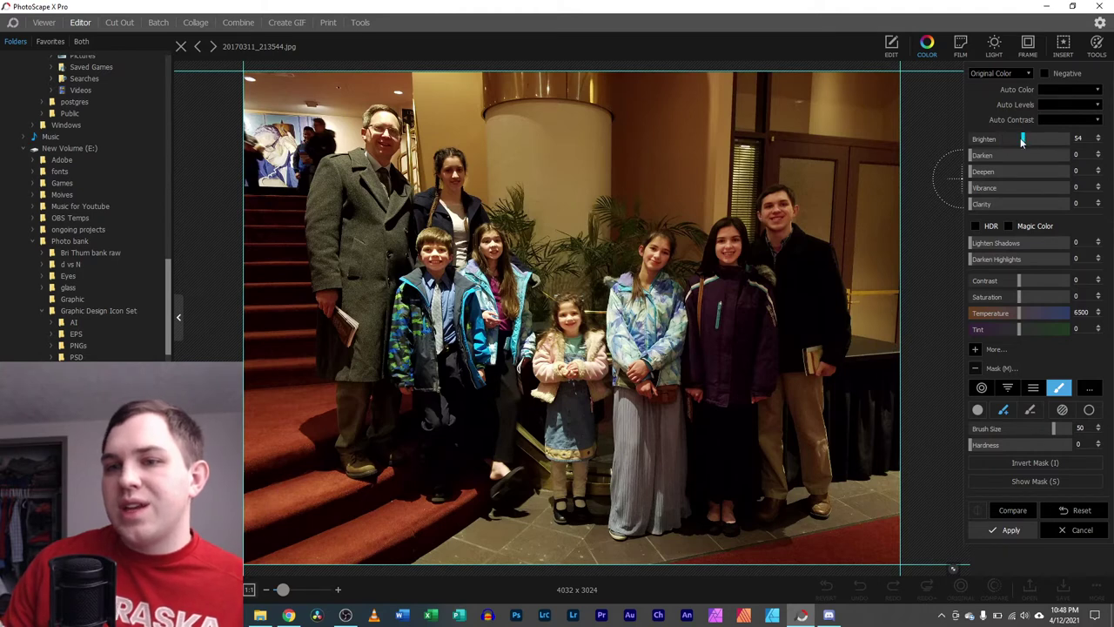
{"action": "left_click_drag", "start_coordinate": [1021, 142], "coordinate": [1013, 144]}
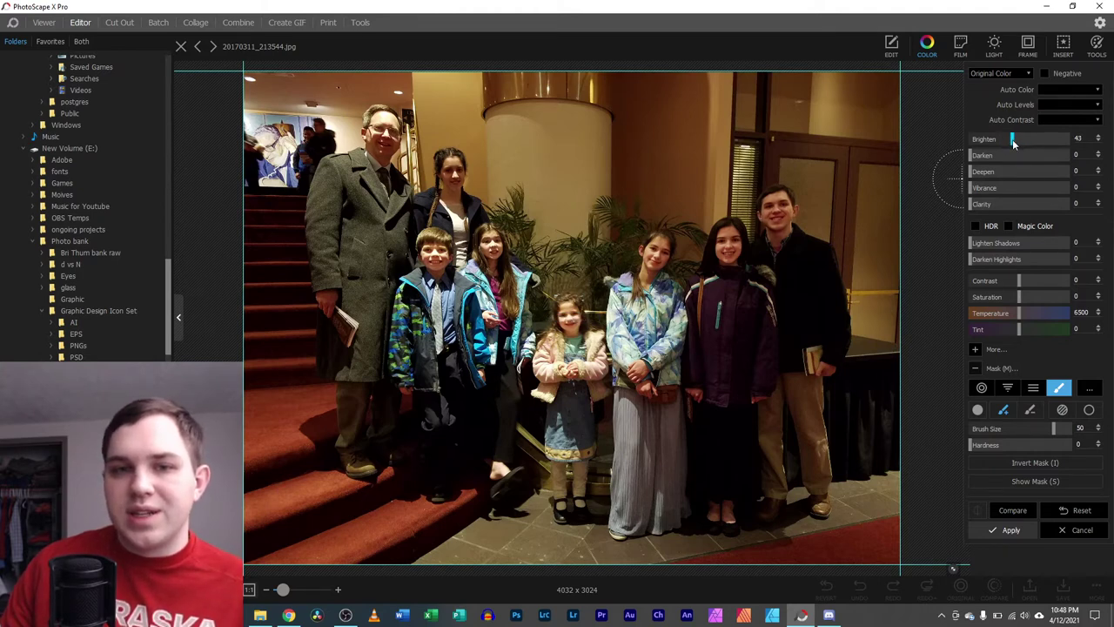
{"action": "left_click", "coordinate": [1018, 139]}
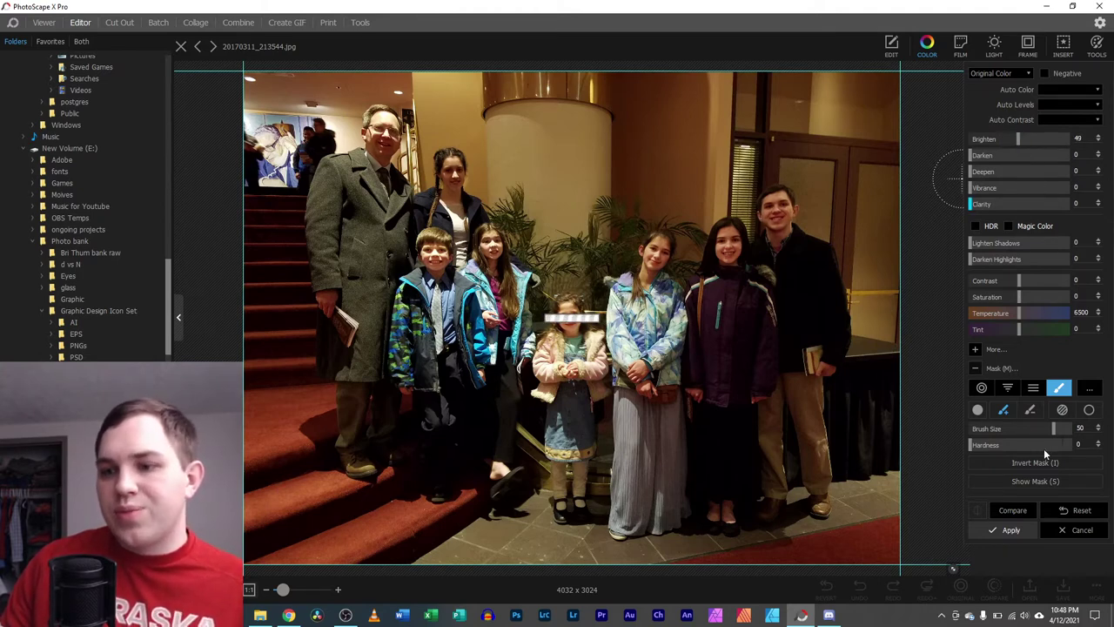
{"action": "left_click", "coordinate": [1011, 530]}
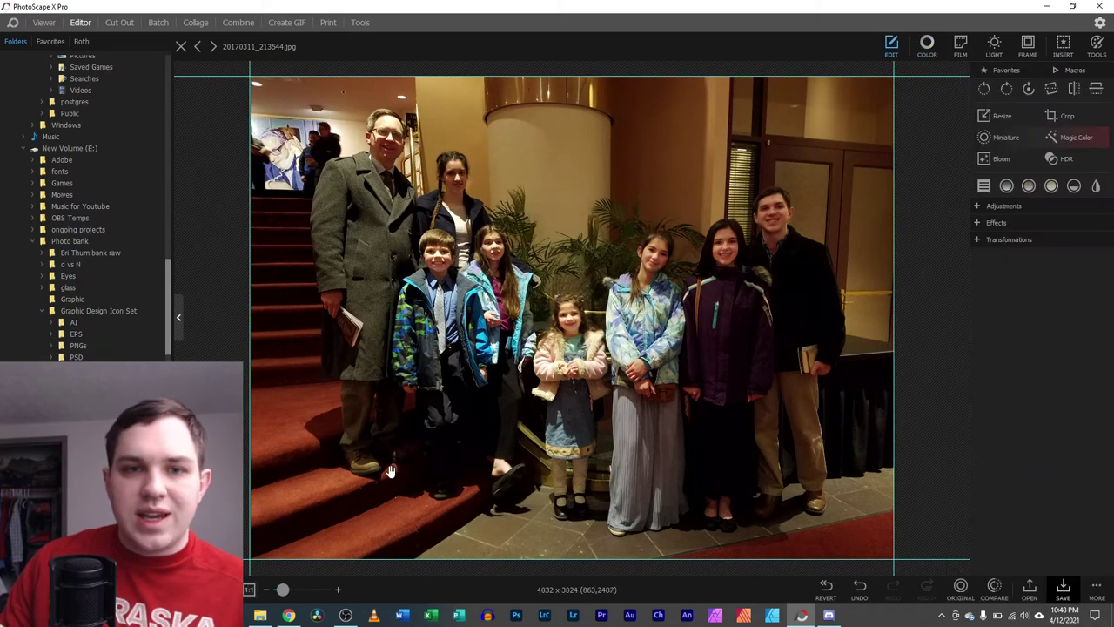
{"action": "left_click", "coordinate": [963, 590]}
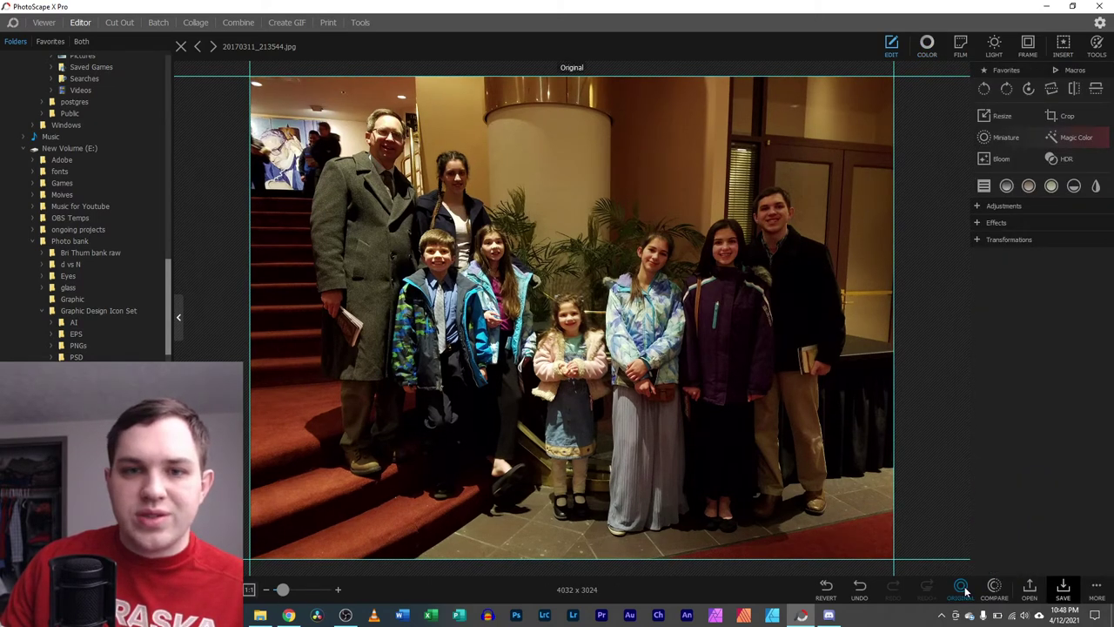
Step: Return to the edited version of the family photo and open the portrait IMG_2608.CR3 for editing
{"action": "left_click", "coordinate": [963, 590]}
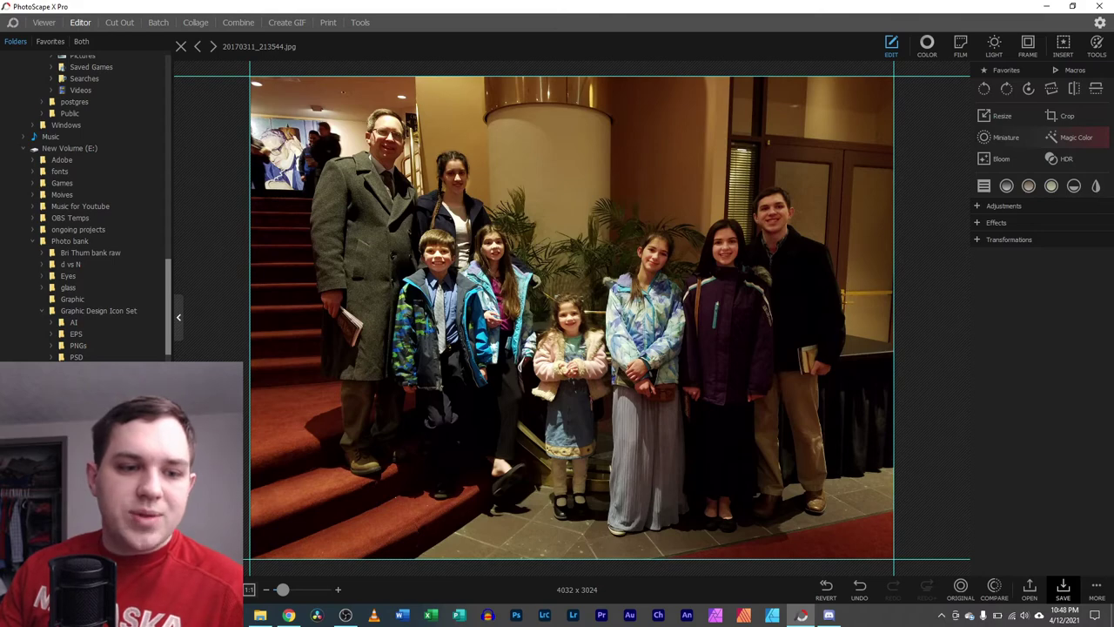
{"action": "left_click_drag", "start_coordinate": [87, 470], "coordinate": [550, 313]}
{"action": "left_click", "coordinate": [548, 315]}
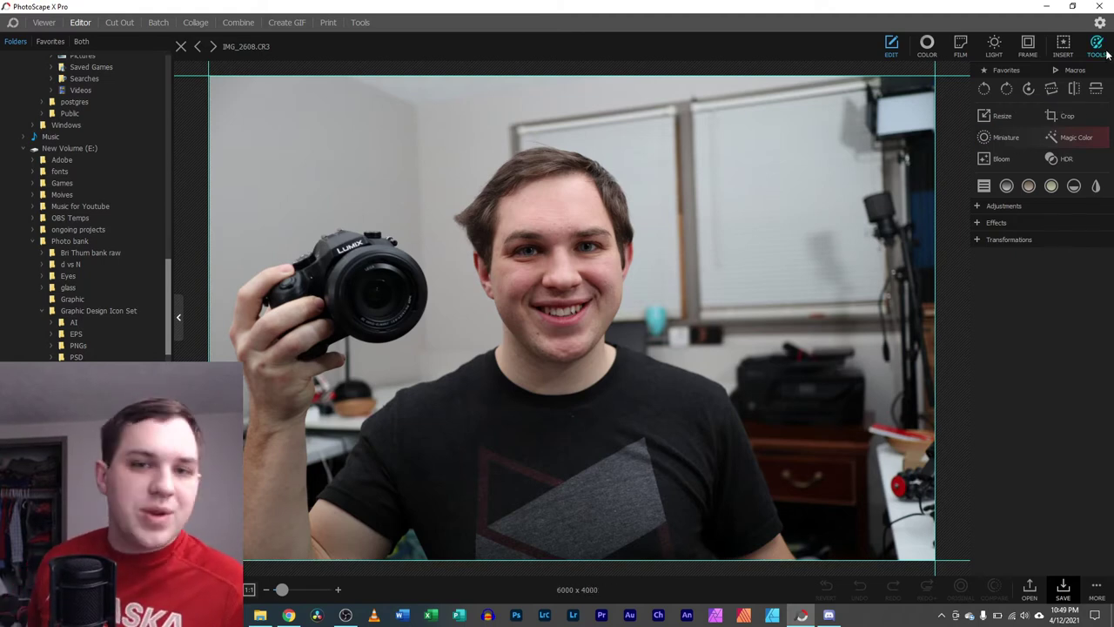
Step: Brush a colour adjustment mask over the man's hair and set Darken to 54
{"action": "left_click", "coordinate": [927, 43]}
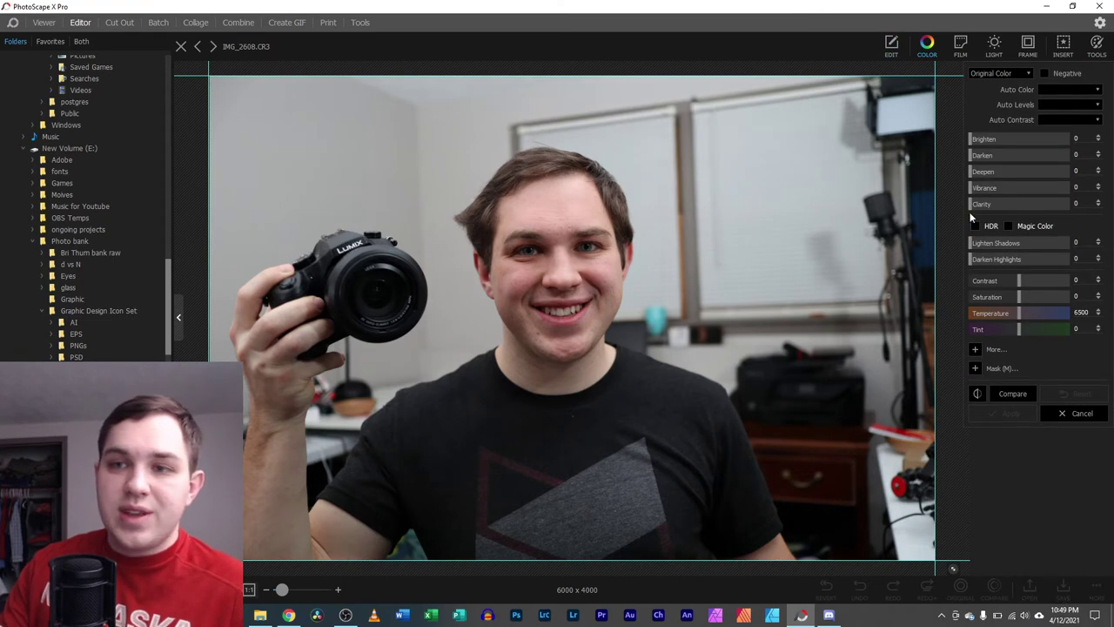
{"action": "left_click", "coordinate": [975, 368]}
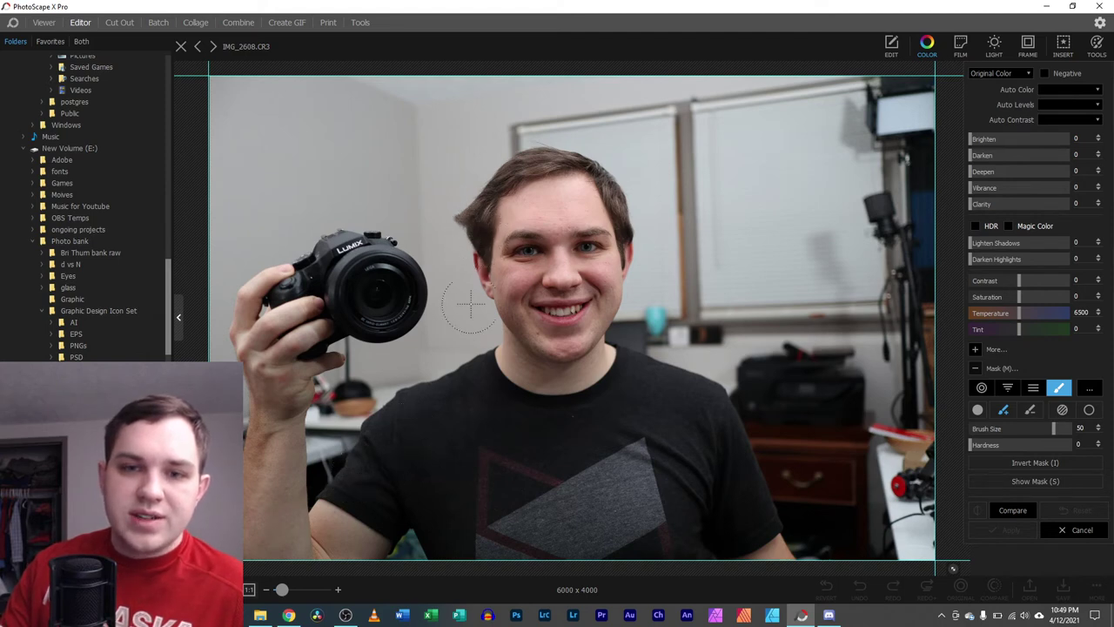
{"action": "mouse_move", "coordinate": [481, 237]}
{"action": "left_mouse_down"}
{"action": "mouse_move", "coordinate": [462, 218]}
{"action": "mouse_move", "coordinate": [522, 165]}
{"action": "mouse_move", "coordinate": [576, 159]}
{"action": "mouse_move", "coordinate": [619, 204]}
{"action": "mouse_move", "coordinate": [626, 247]}
{"action": "left_mouse_up"}
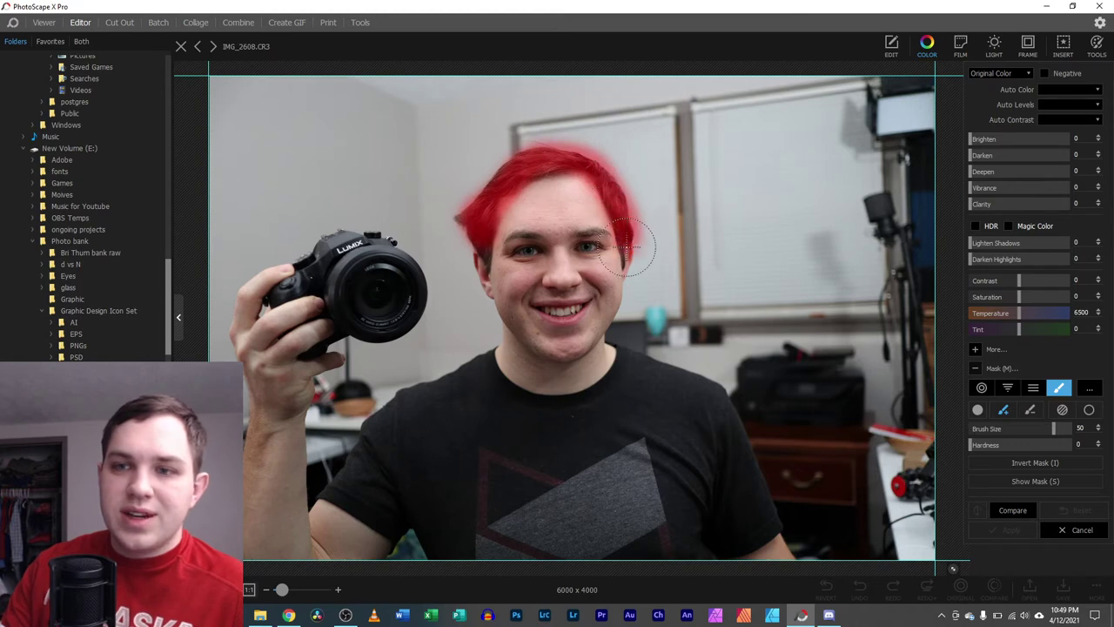
{"action": "left_click_drag", "start_coordinate": [973, 155], "coordinate": [1030, 154]}
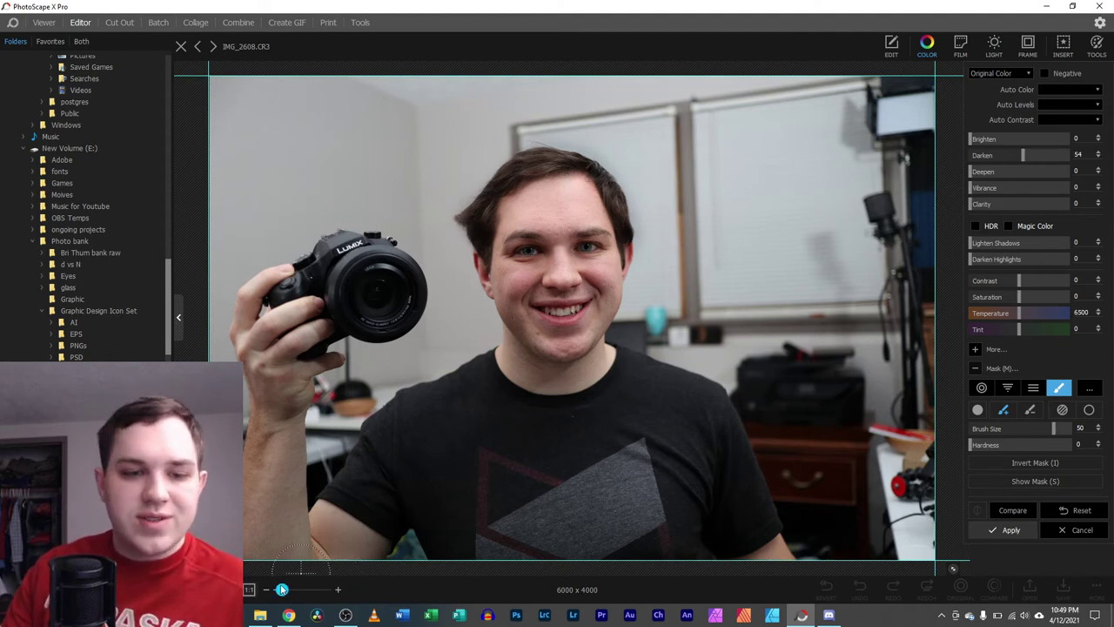
Step: Compare the darkened hair with the unadjusted photo up close and apply the masked adjustment
{"action": "left_click_drag", "start_coordinate": [282, 590], "coordinate": [288, 589]}
{"action": "left_click_drag", "start_coordinate": [211, 538], "coordinate": [209, 530]}
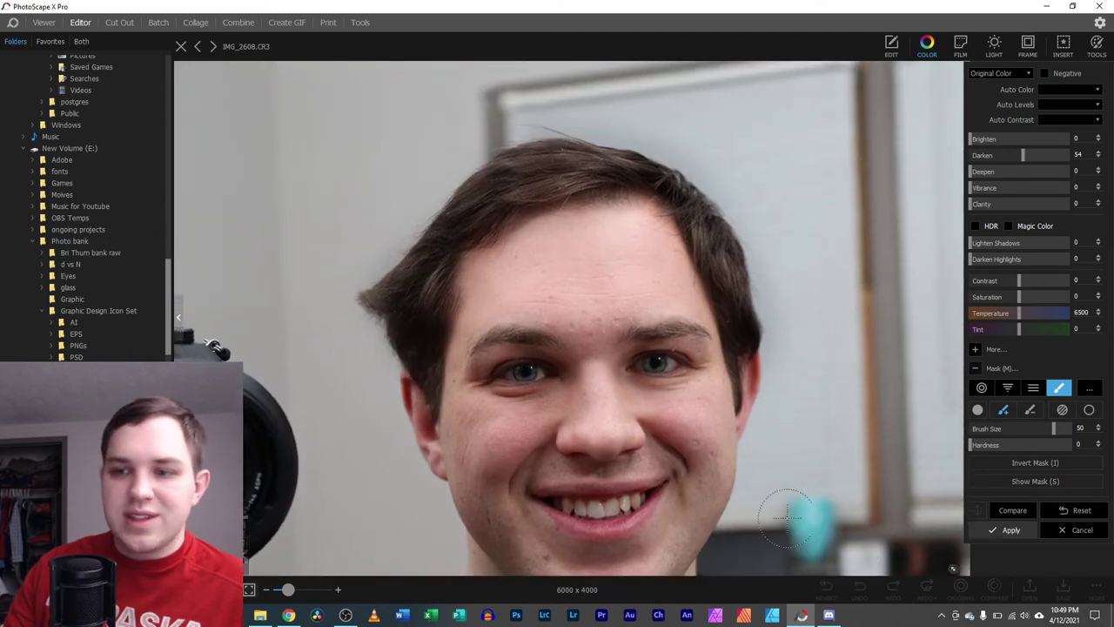
{"action": "left_click", "coordinate": [1011, 511]}
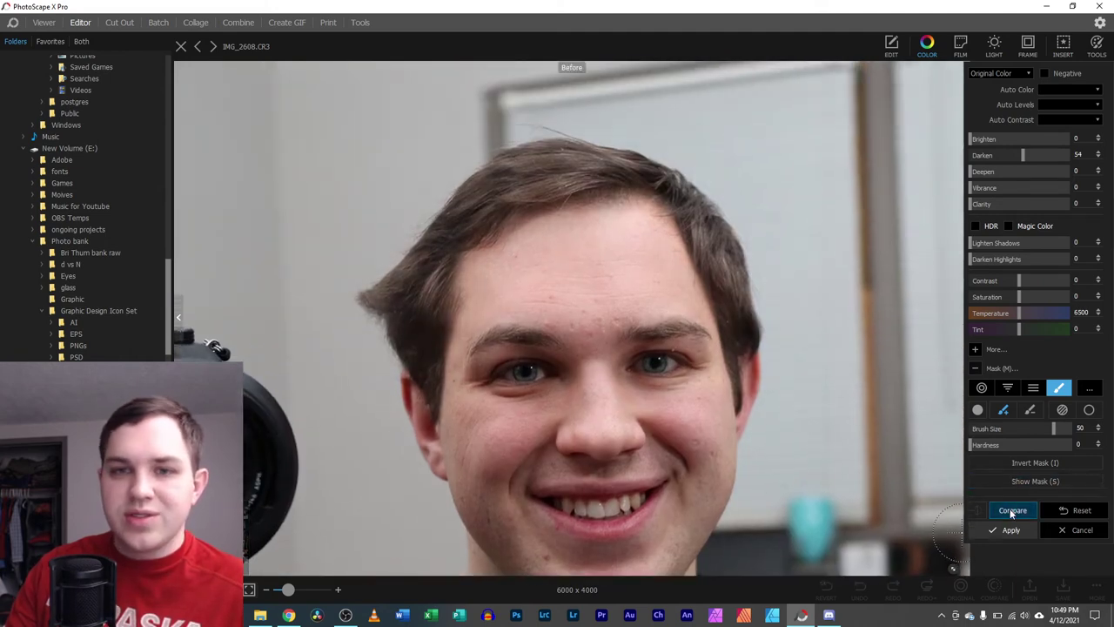
{"action": "left_click", "coordinate": [1012, 512]}
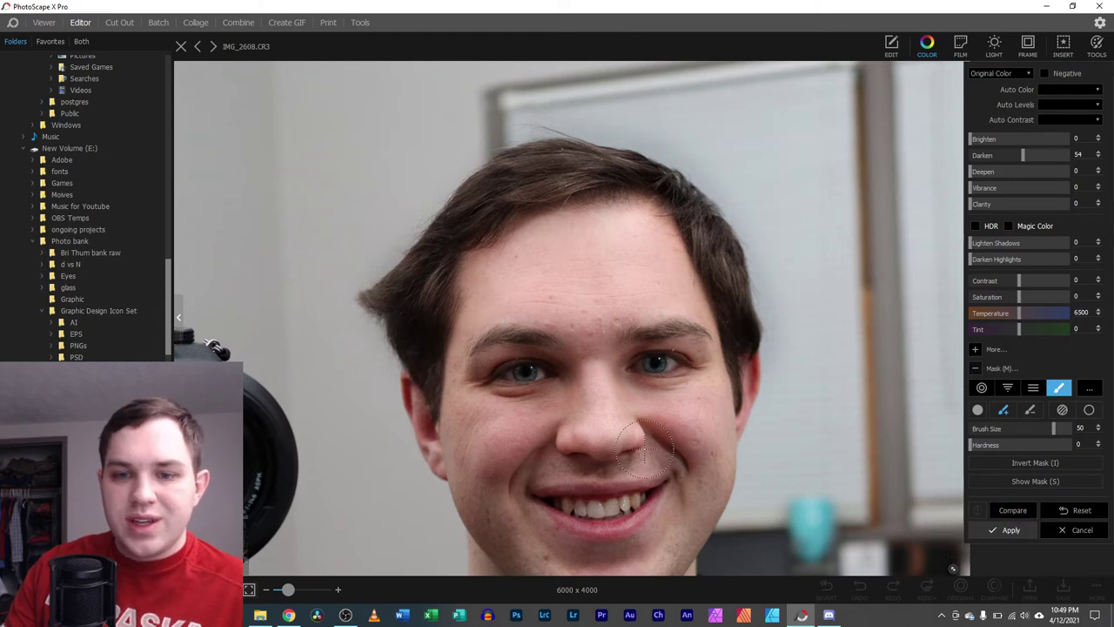
{"action": "scroll", "coordinate": [644, 450], "scroll_direction": "down", "scroll_amount": 2}
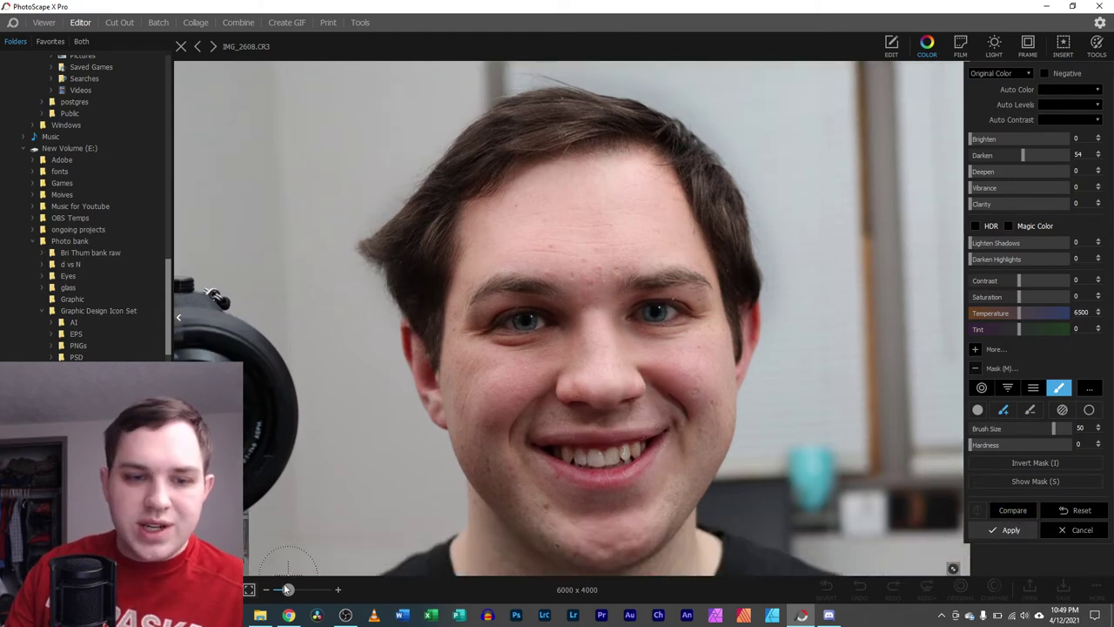
{"action": "left_click_drag", "start_coordinate": [287, 589], "coordinate": [298, 589]}
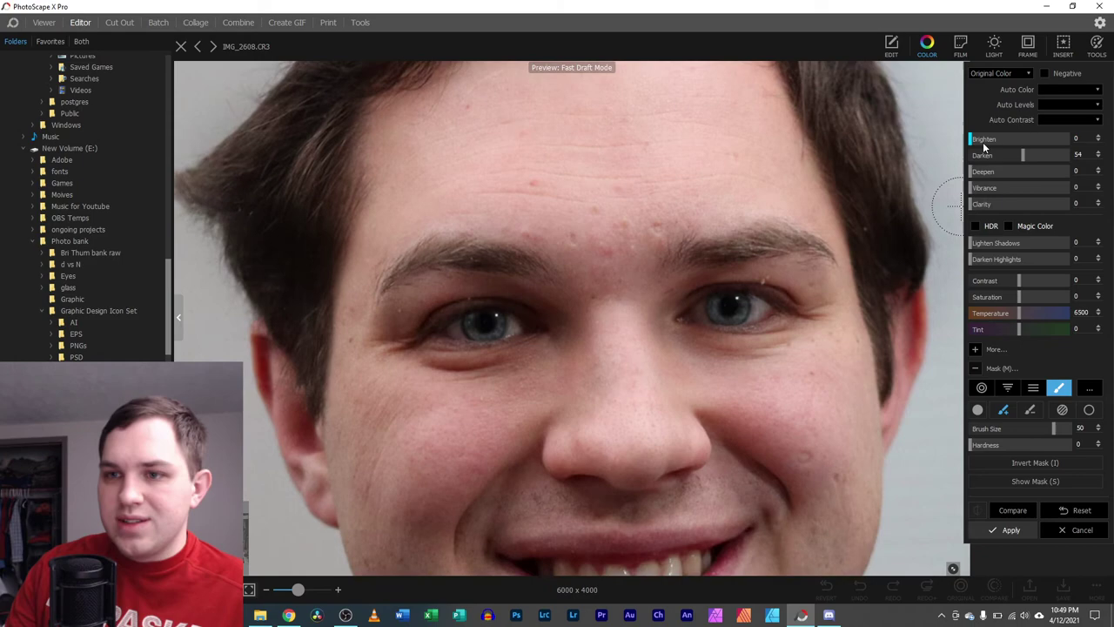
{"action": "left_click", "coordinate": [1007, 530]}
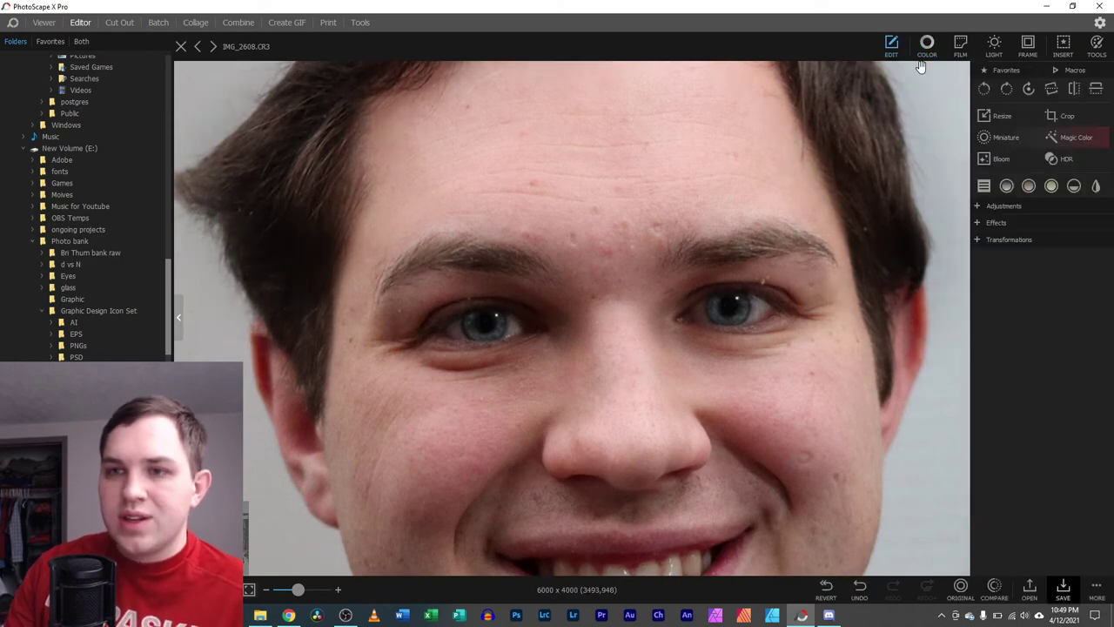
Step: Brush a mask over both eyes in a new colour adjustment and apply it with Brighten set to 60
{"action": "left_click", "coordinate": [926, 48]}
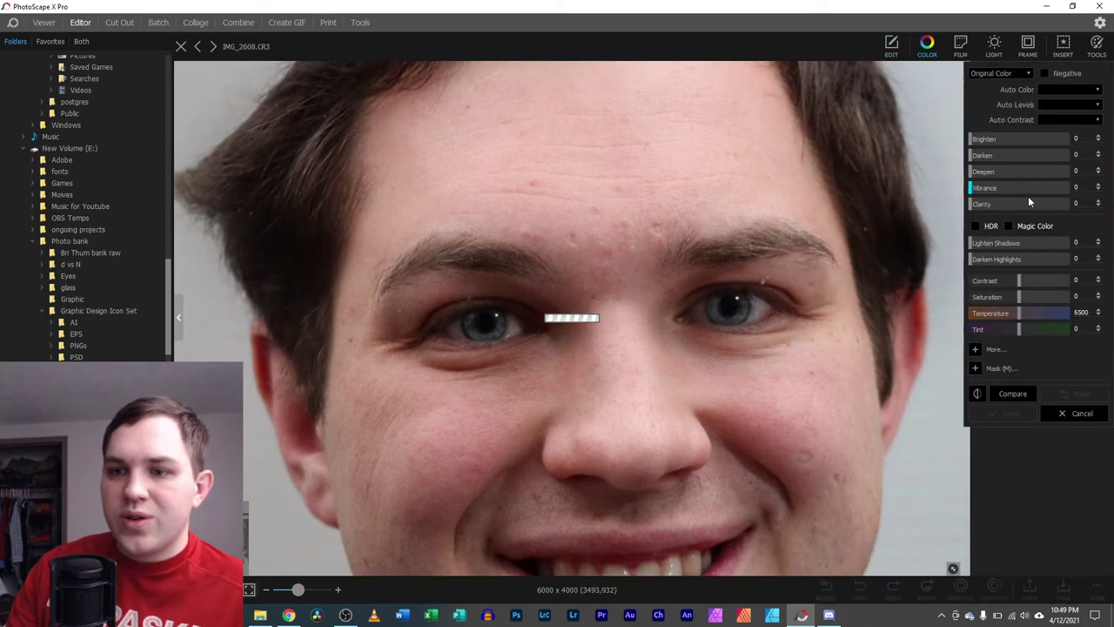
{"action": "left_click", "coordinate": [975, 369]}
{"action": "mouse_move", "coordinate": [477, 319]}
{"action": "left_mouse_down"}
{"action": "mouse_move", "coordinate": [461, 324]}
{"action": "mouse_move", "coordinate": [512, 326]}
{"action": "left_mouse_up"}
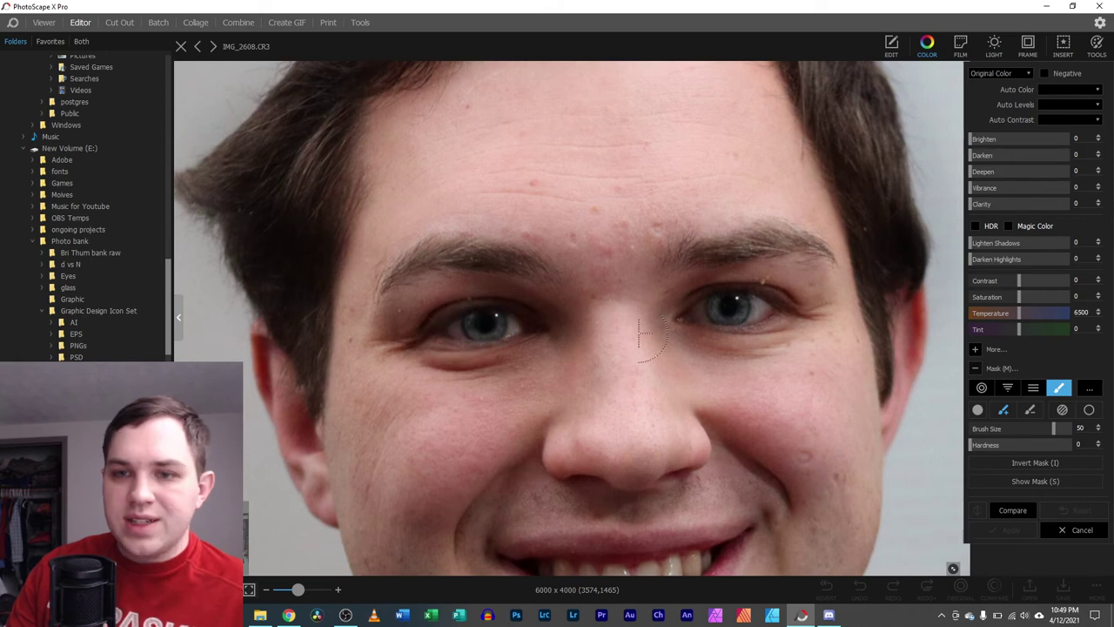
{"action": "mouse_move", "coordinate": [700, 311]}
{"action": "left_mouse_down"}
{"action": "mouse_move", "coordinate": [774, 308]}
{"action": "mouse_move", "coordinate": [722, 309]}
{"action": "left_mouse_up"}
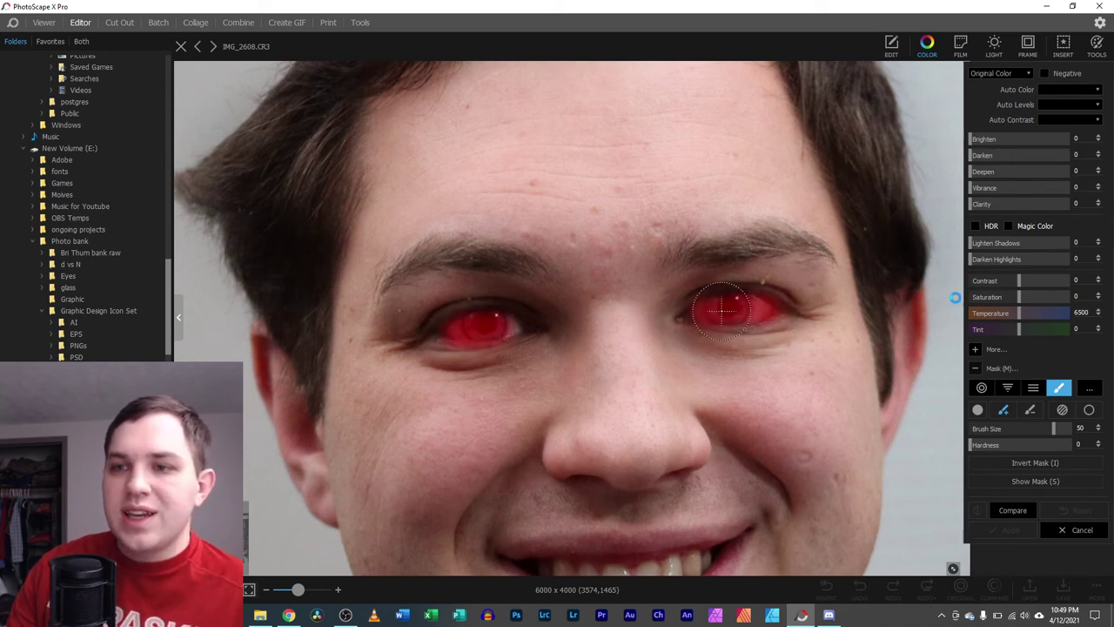
{"action": "left_click_drag", "start_coordinate": [973, 139], "coordinate": [1029, 140]}
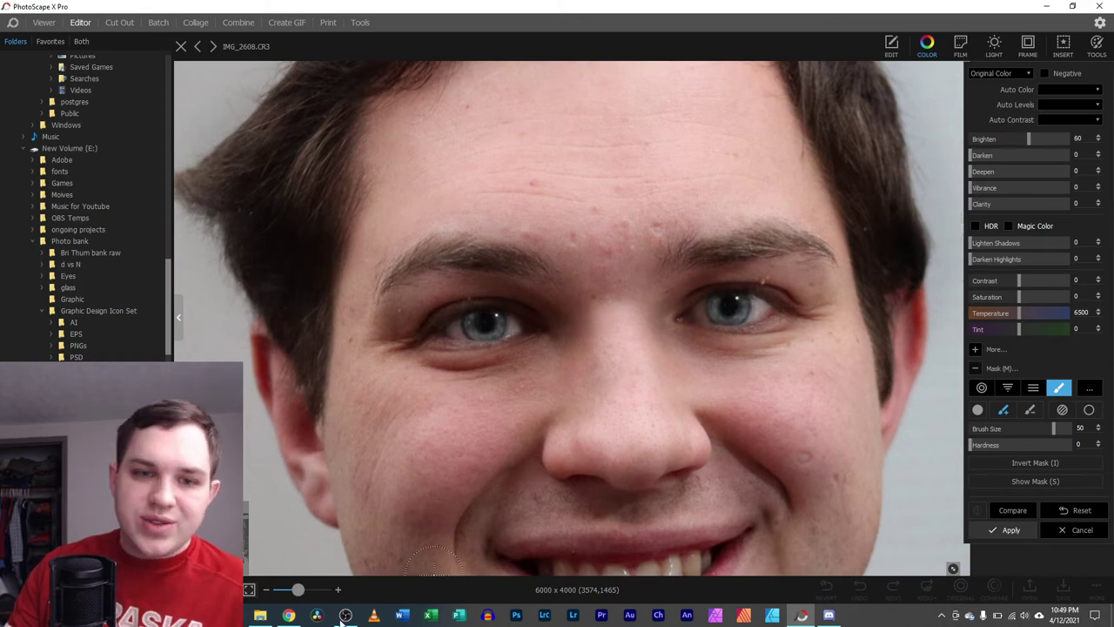
{"action": "left_click_drag", "start_coordinate": [294, 592], "coordinate": [281, 591]}
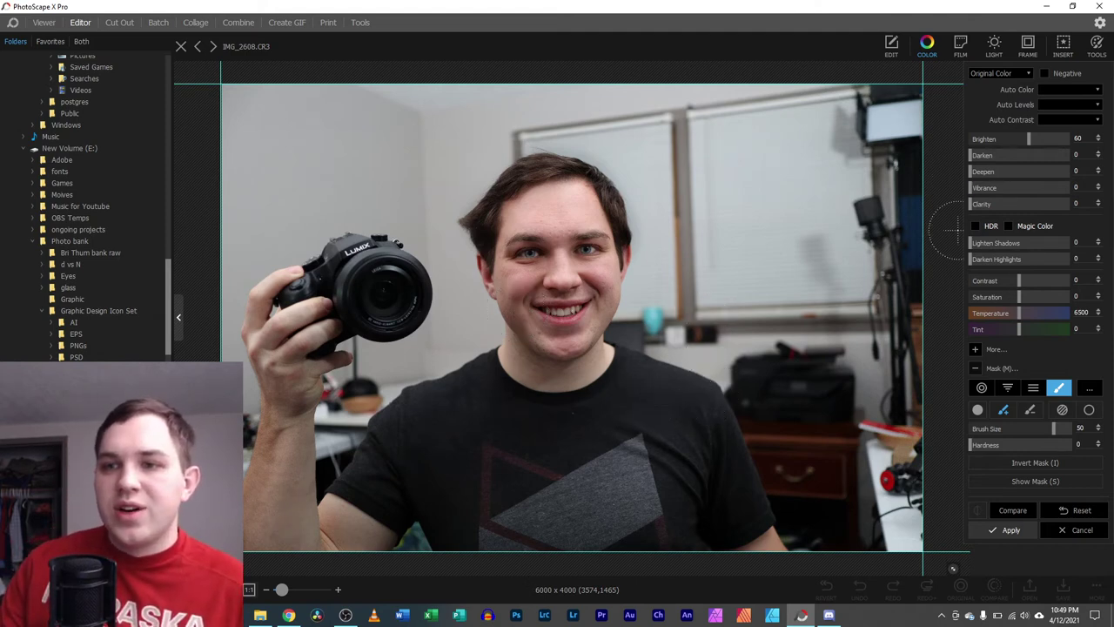
{"action": "left_click", "coordinate": [1008, 529]}
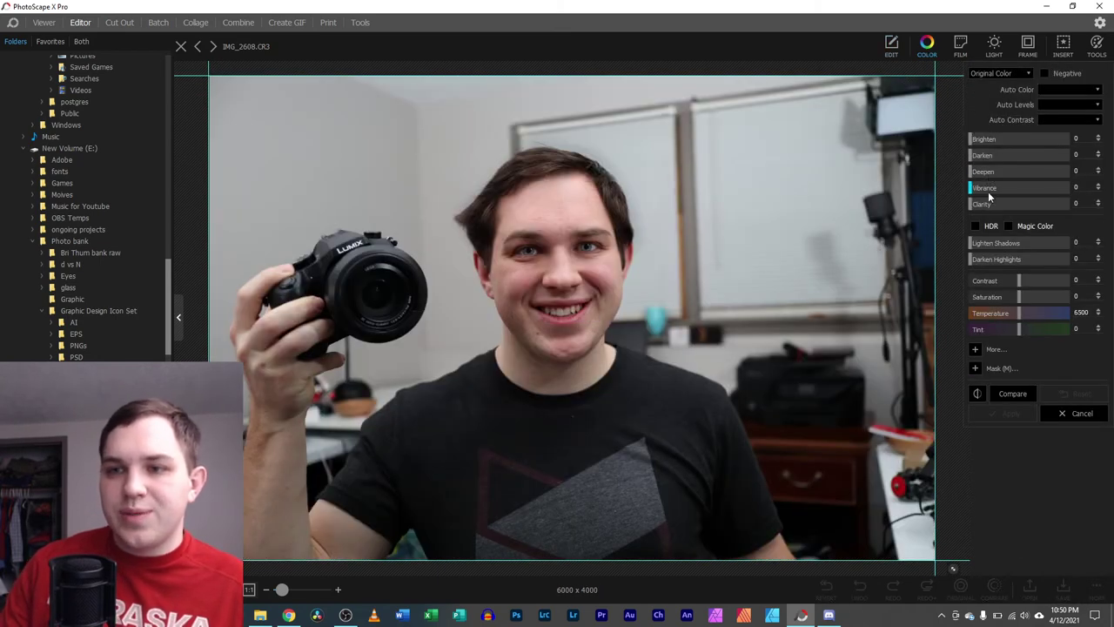
Step: Mask the man's face and neck in a new colour adjustment, excluding the teeth and eyes with a subtracting brush of size 11
{"action": "key", "text": "m"}
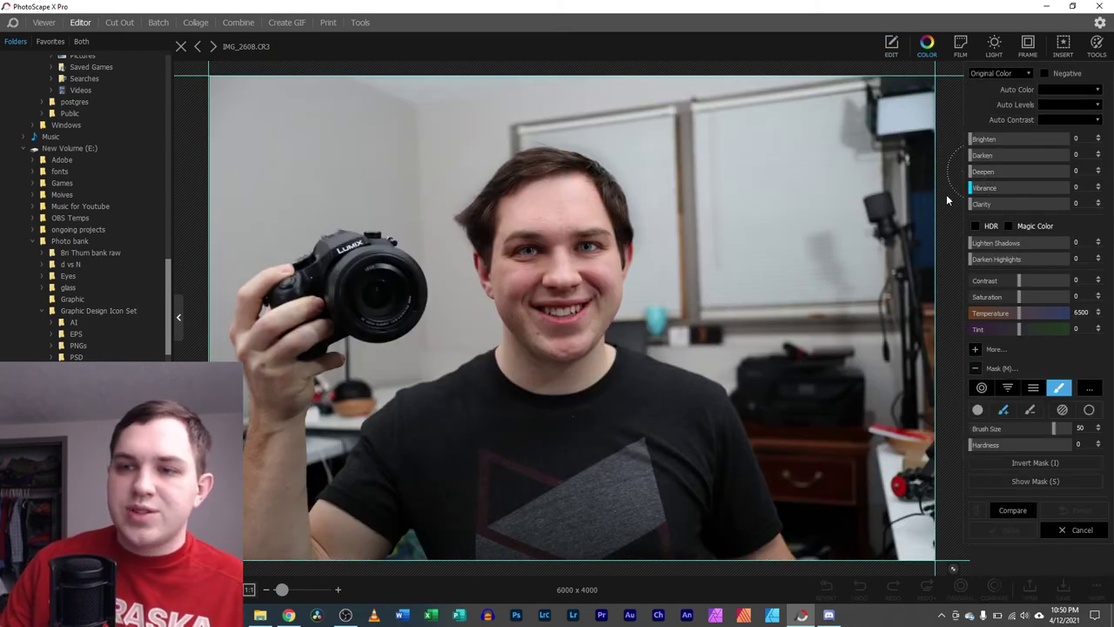
{"action": "mouse_move", "coordinate": [509, 213]}
{"action": "left_mouse_down"}
{"action": "mouse_move", "coordinate": [571, 201]}
{"action": "mouse_move", "coordinate": [582, 184]}
{"action": "mouse_move", "coordinate": [603, 215]}
{"action": "mouse_move", "coordinate": [612, 280]}
{"action": "mouse_move", "coordinate": [577, 347]}
{"action": "mouse_move", "coordinate": [534, 346]}
{"action": "mouse_move", "coordinate": [489, 267]}
{"action": "mouse_move", "coordinate": [511, 206]}
{"action": "mouse_move", "coordinate": [517, 294]}
{"action": "mouse_move", "coordinate": [546, 219]}
{"action": "mouse_move", "coordinate": [545, 271]}
{"action": "mouse_move", "coordinate": [582, 295]}
{"action": "mouse_move", "coordinate": [566, 330]}
{"action": "mouse_move", "coordinate": [568, 313]}
{"action": "mouse_move", "coordinate": [501, 371]}
{"action": "mouse_move", "coordinate": [543, 373]}
{"action": "mouse_move", "coordinate": [595, 353]}
{"action": "mouse_move", "coordinate": [581, 376]}
{"action": "mouse_move", "coordinate": [545, 379]}
{"action": "left_mouse_up"}
{"action": "left_click", "coordinate": [1029, 409]}
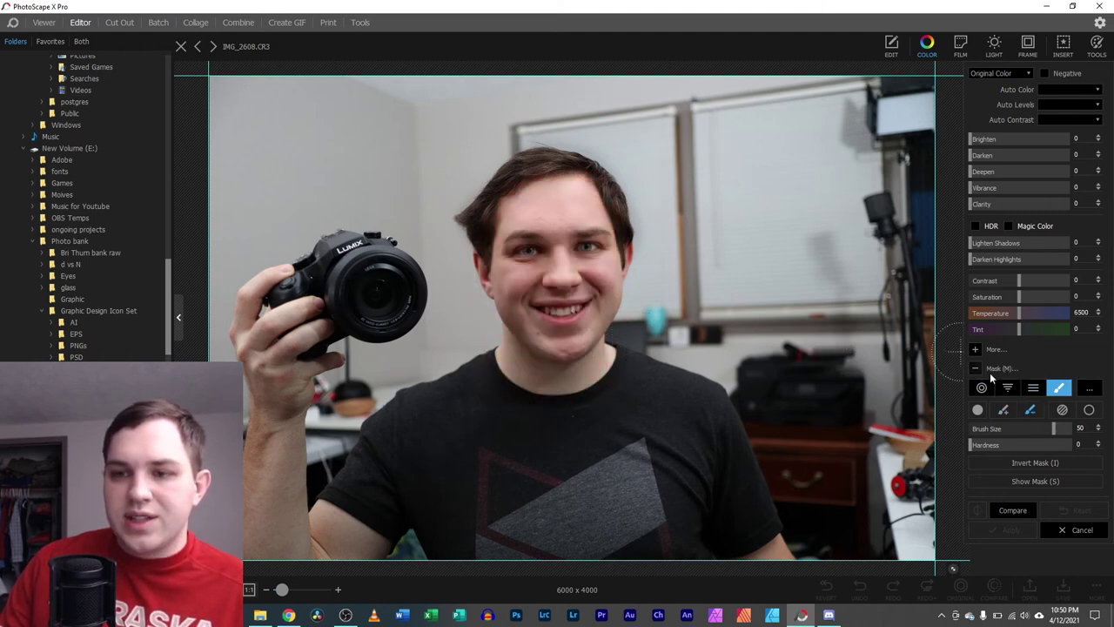
{"action": "left_click_drag", "start_coordinate": [1016, 429], "coordinate": [989, 428]}
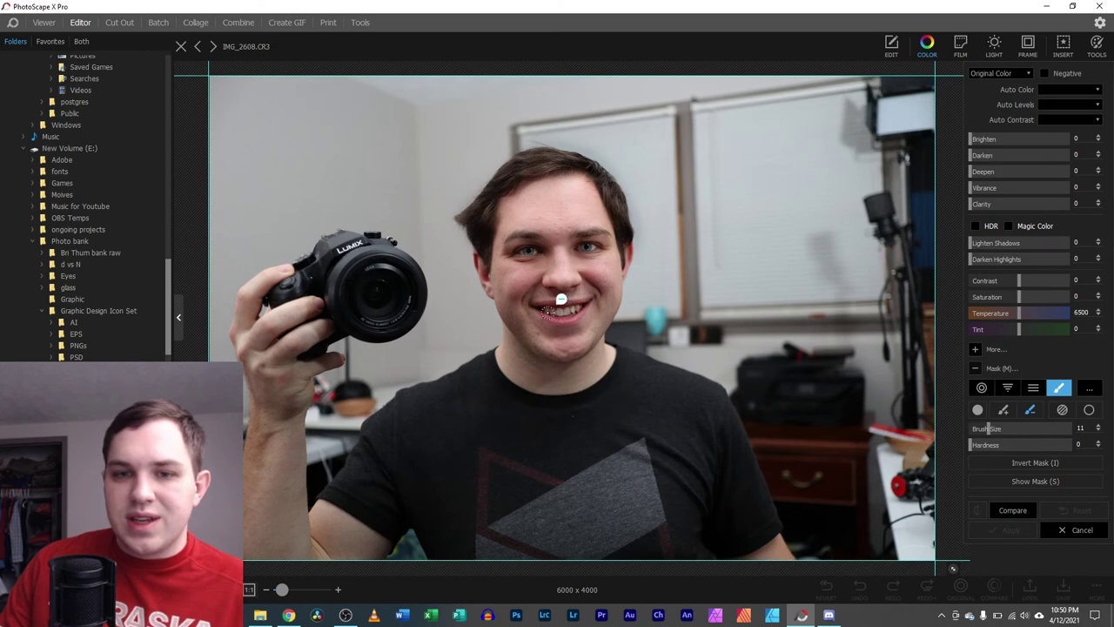
{"action": "mouse_move", "coordinate": [561, 300]}
{"action": "left_mouse_down"}
{"action": "mouse_move", "coordinate": [583, 299]}
{"action": "mouse_move", "coordinate": [567, 297]}
{"action": "left_mouse_up"}
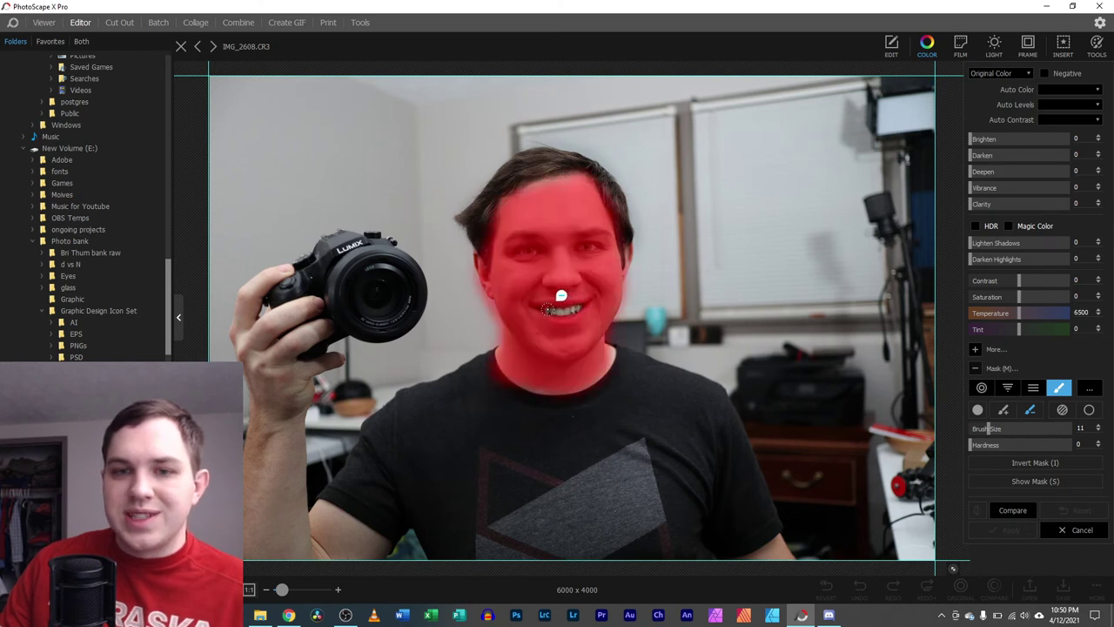
{"action": "mouse_move", "coordinate": [529, 241]}
{"action": "left_mouse_down"}
{"action": "mouse_move", "coordinate": [601, 236]}
{"action": "mouse_move", "coordinate": [592, 242]}
{"action": "left_mouse_up"}
Step: Try Vibrance up to 94 and Clarity at 49 on the masked face, resetting each to 0, and dismiss the OneDrive notification
{"action": "left_click_drag", "start_coordinate": [980, 196], "coordinate": [981, 193]}
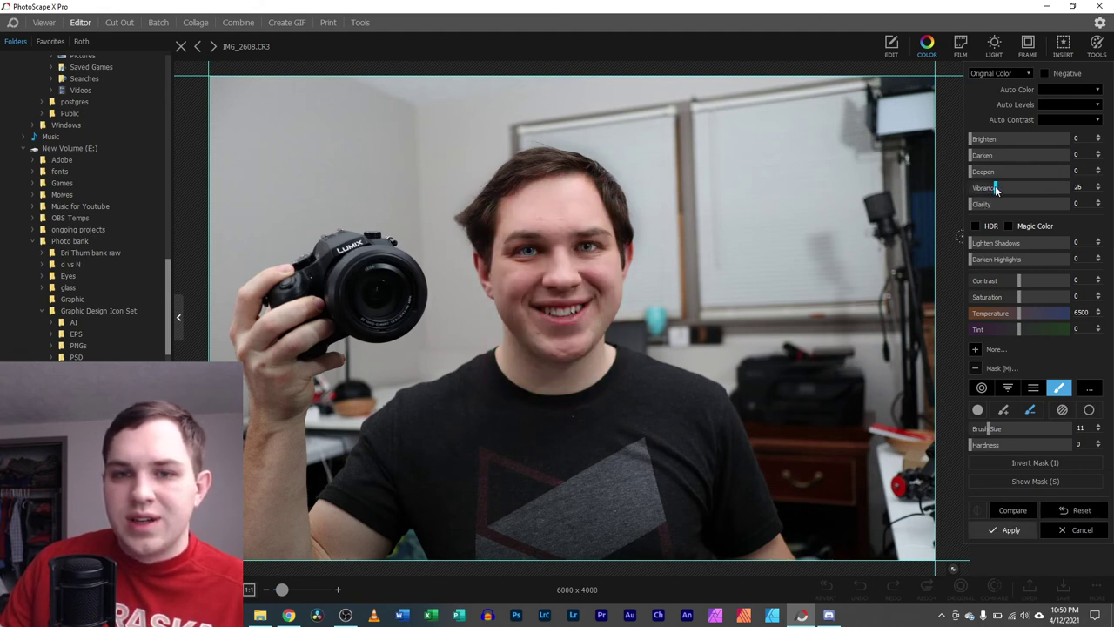
{"action": "left_click_drag", "start_coordinate": [1027, 192], "coordinate": [1038, 191]}
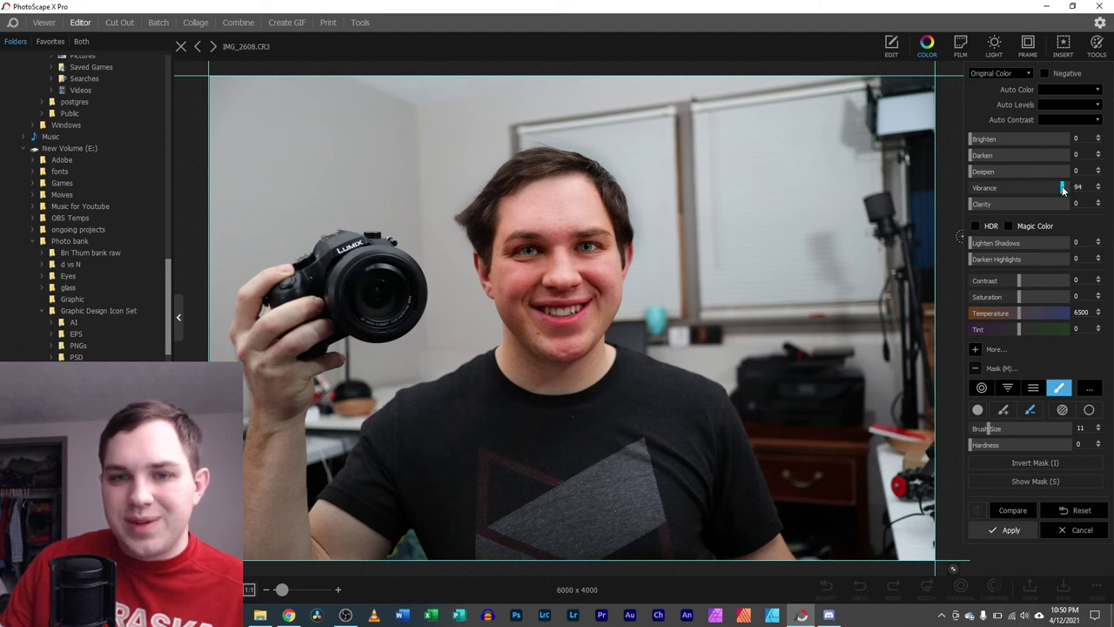
{"action": "left_click_drag", "start_coordinate": [1061, 185], "coordinate": [987, 201]}
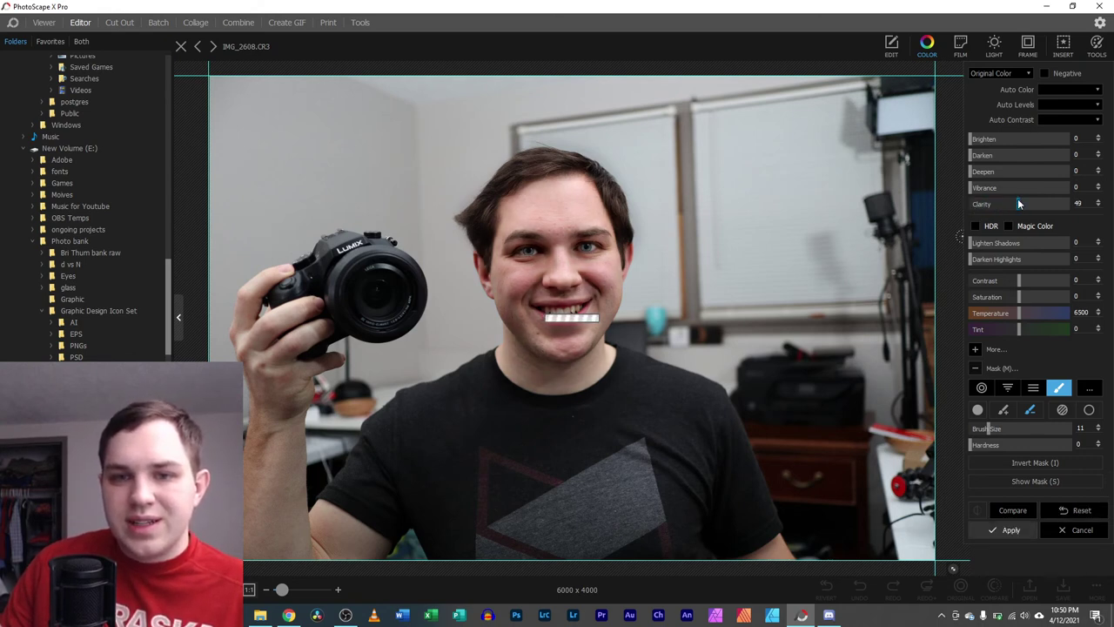
{"action": "left_click_drag", "start_coordinate": [1017, 199], "coordinate": [961, 199]}
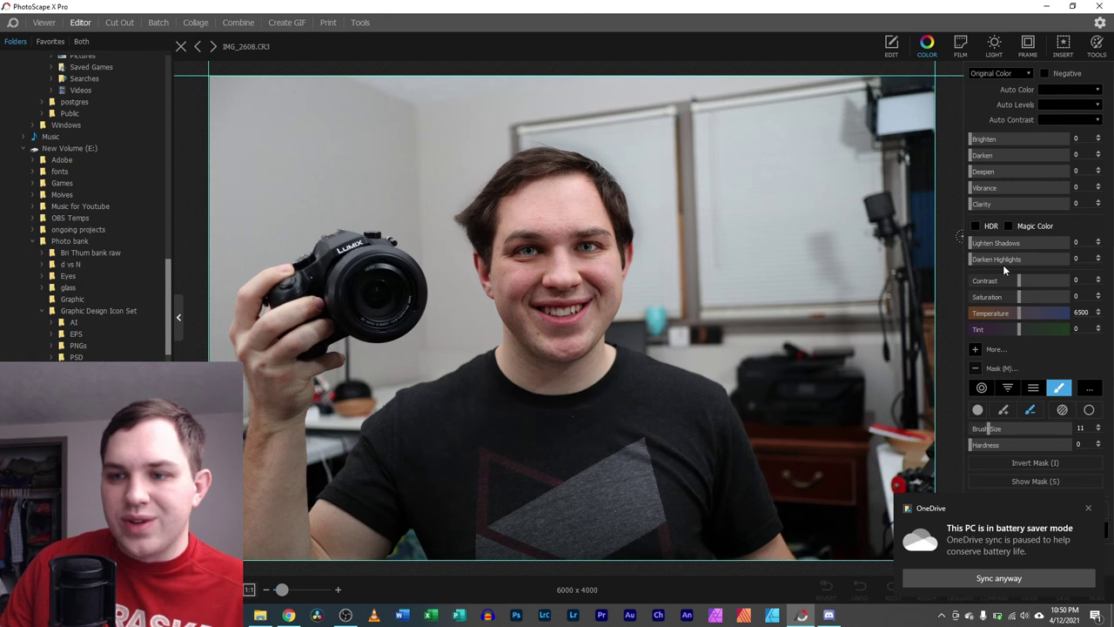
{"action": "left_click", "coordinate": [1084, 506]}
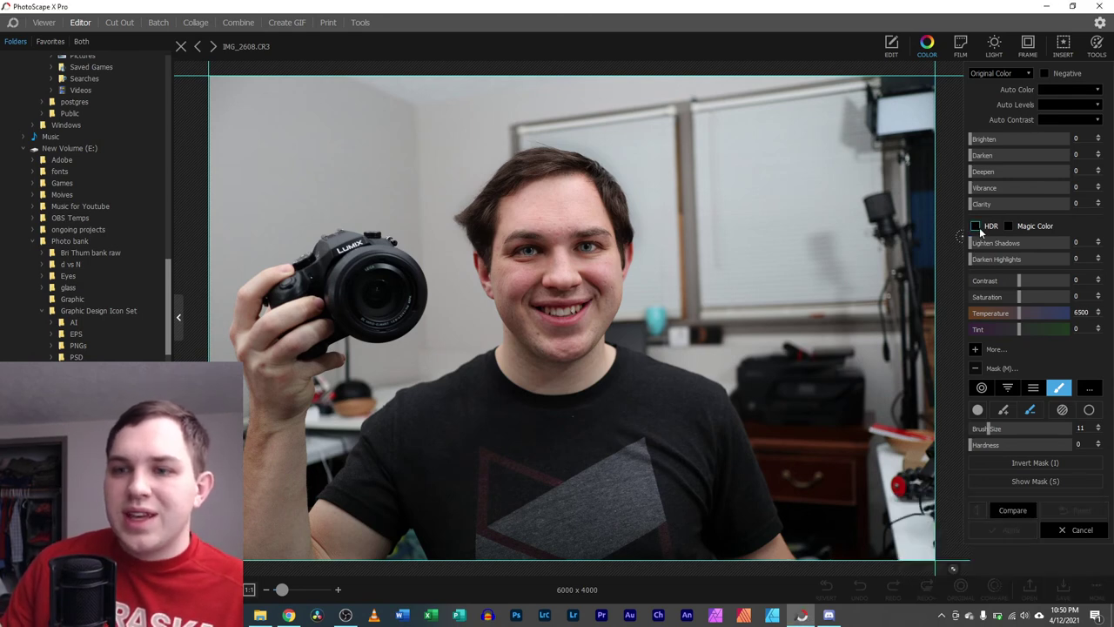
Step: Try HDR and Magic Color on the masked face, compare with the unadjusted photo, and cancel the adjustment
{"action": "left_click", "coordinate": [976, 227]}
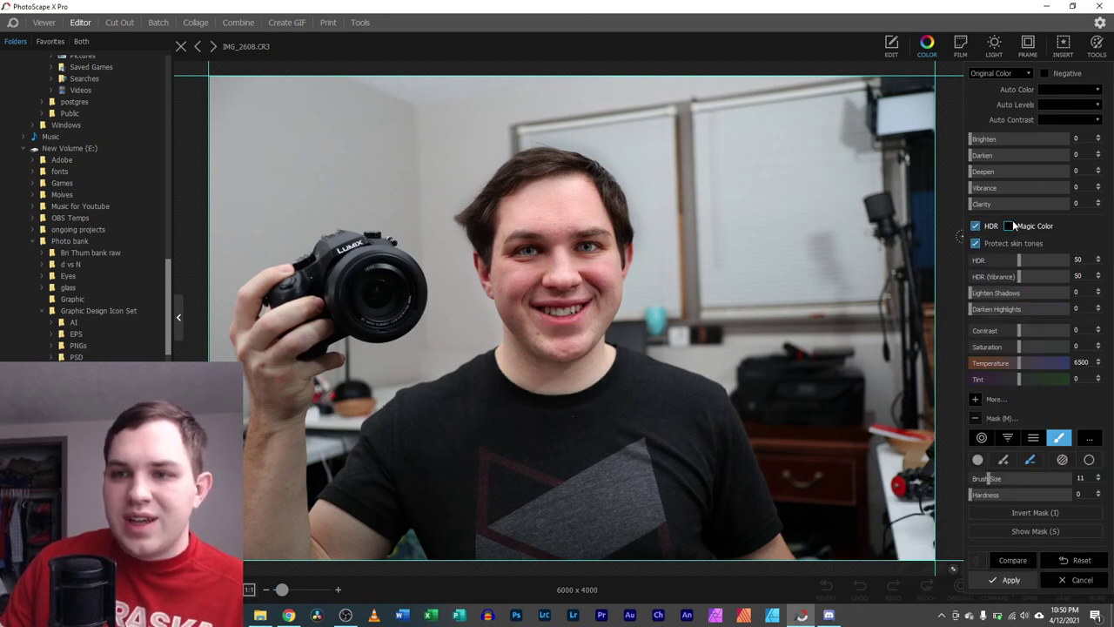
{"action": "left_click", "coordinate": [1008, 227]}
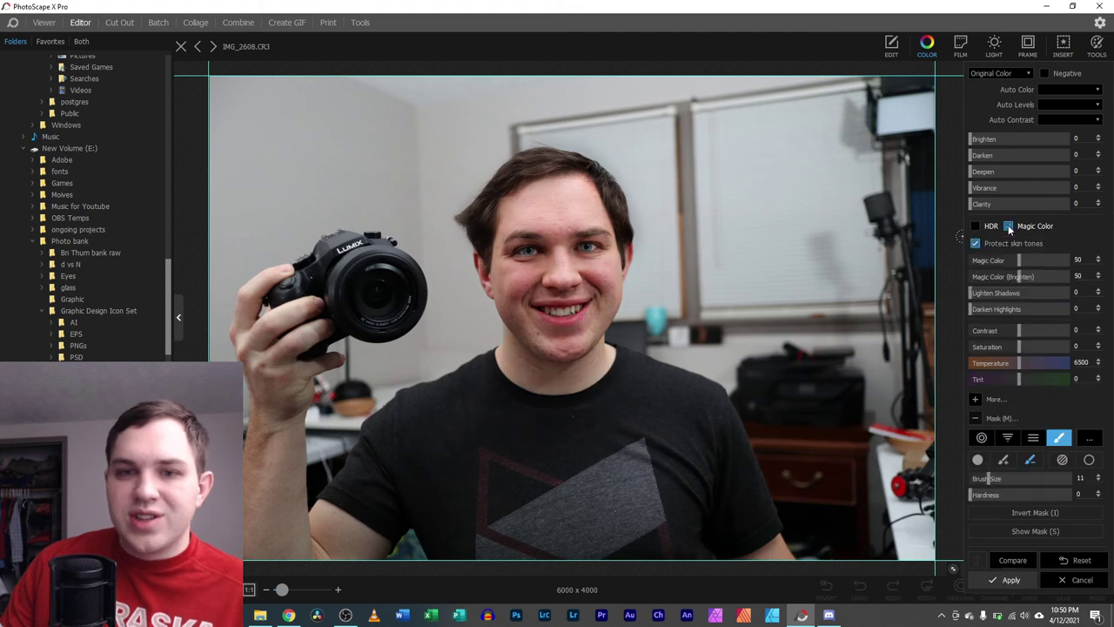
{"action": "left_click", "coordinate": [1015, 560]}
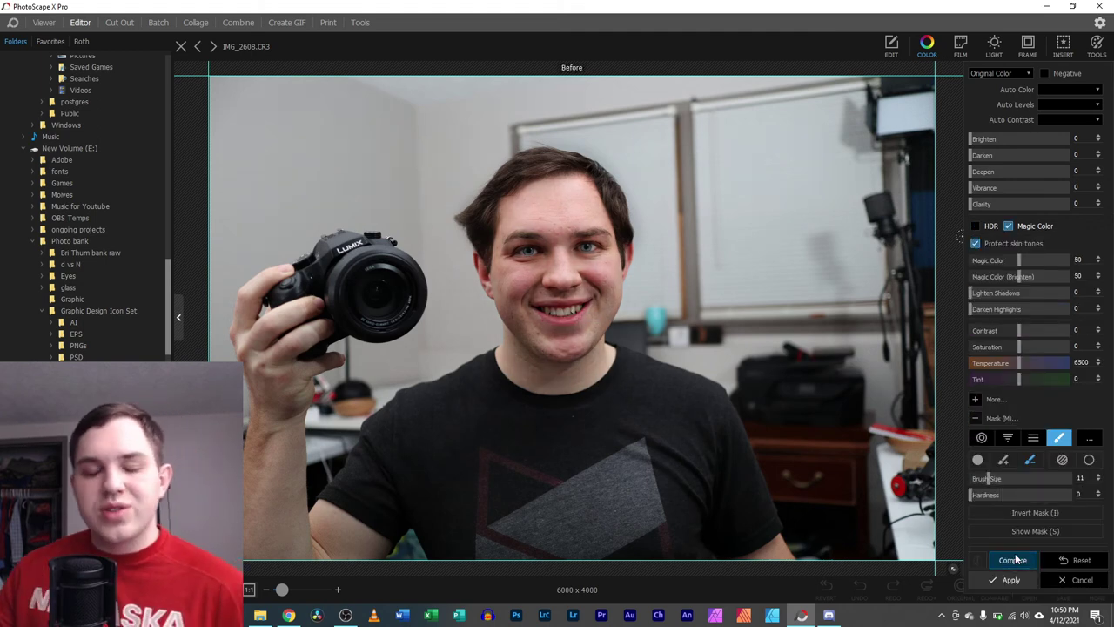
{"action": "left_click", "coordinate": [1015, 560]}
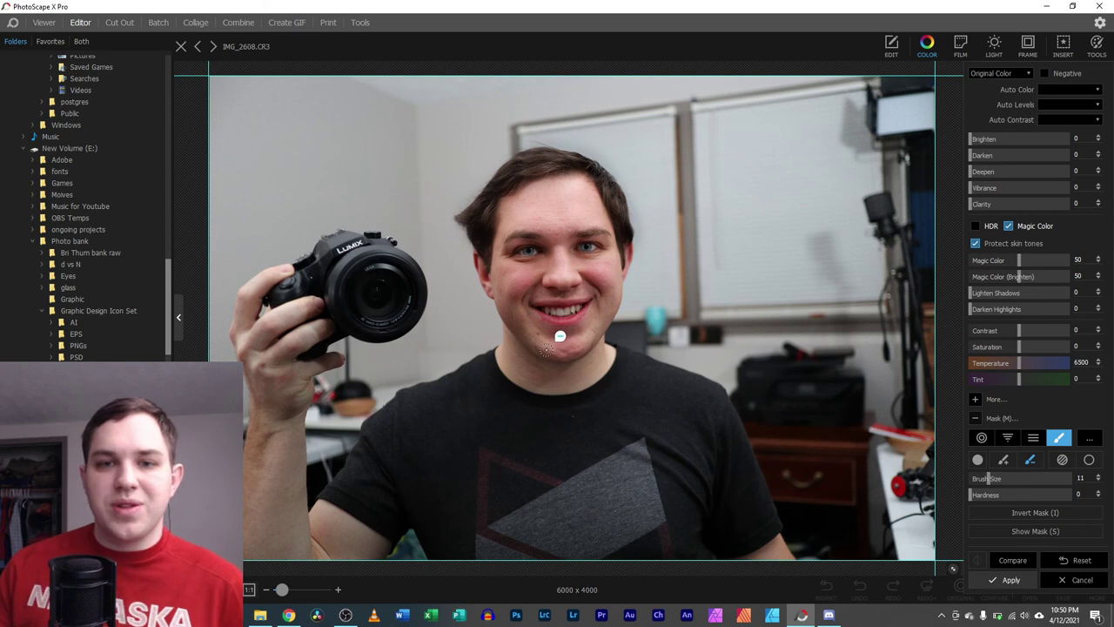
{"action": "left_click", "coordinate": [1078, 581]}
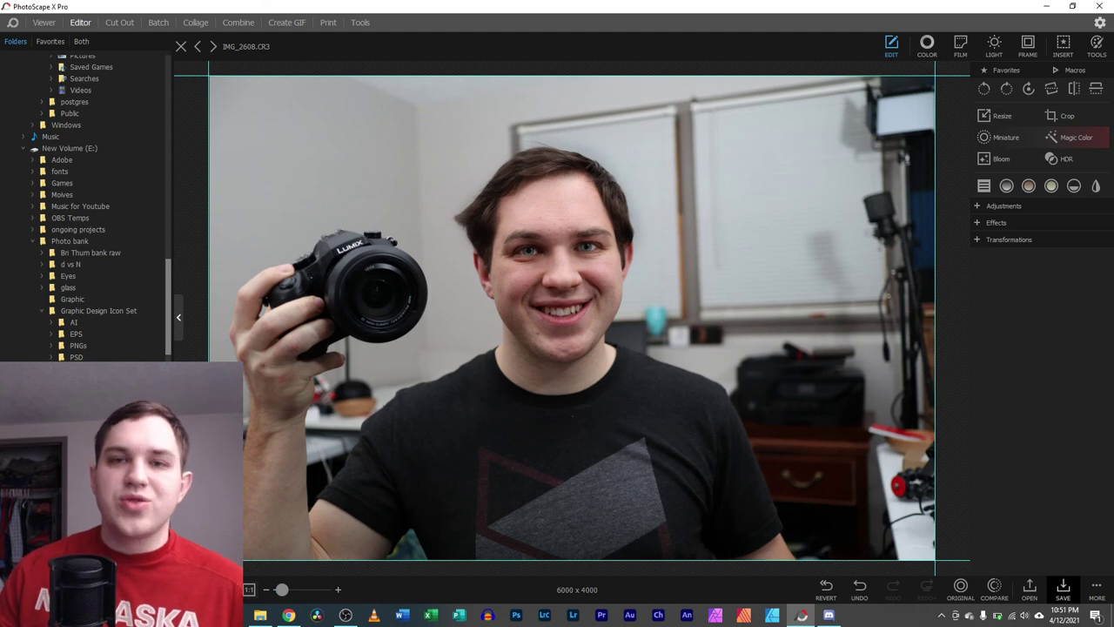
{"action": "left_click", "coordinate": [43, 23]}
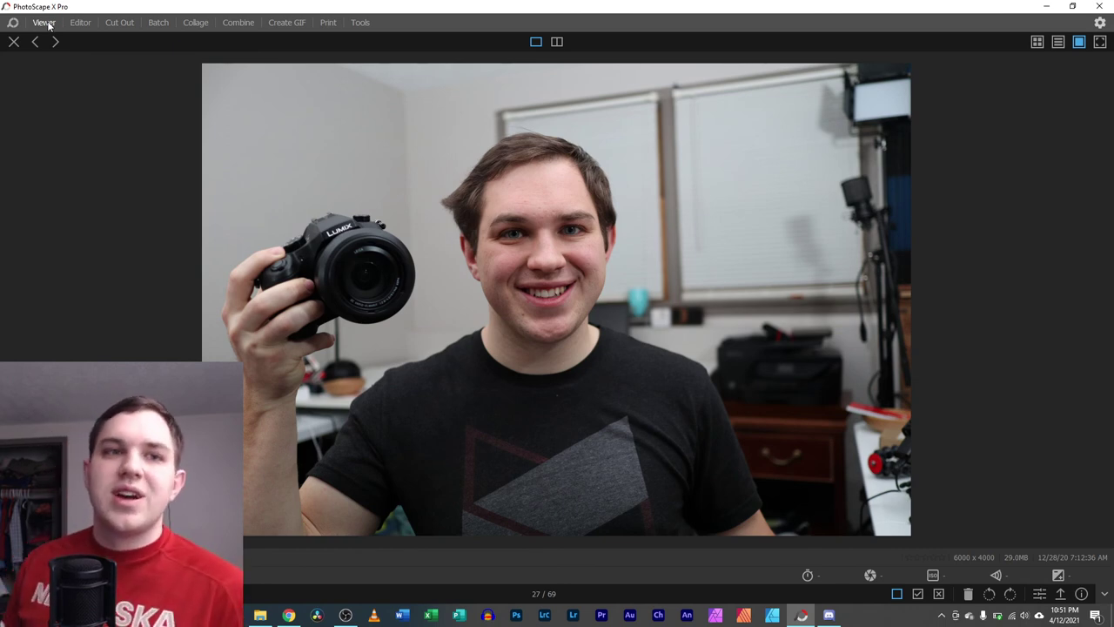
{"action": "left_click", "coordinate": [77, 25]}
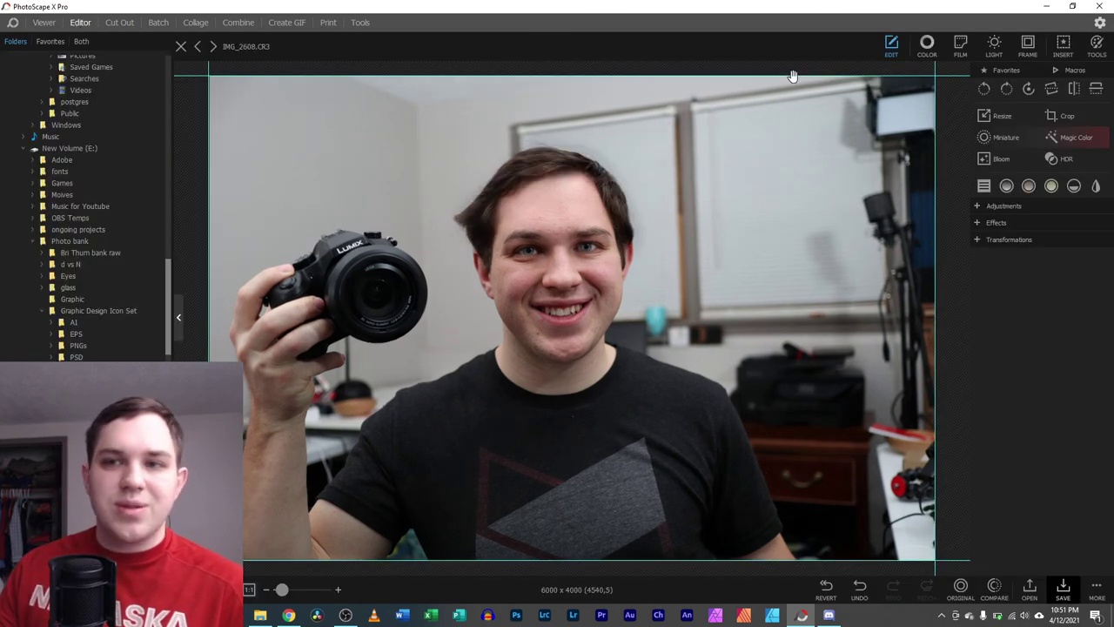
{"action": "left_click", "coordinate": [927, 45]}
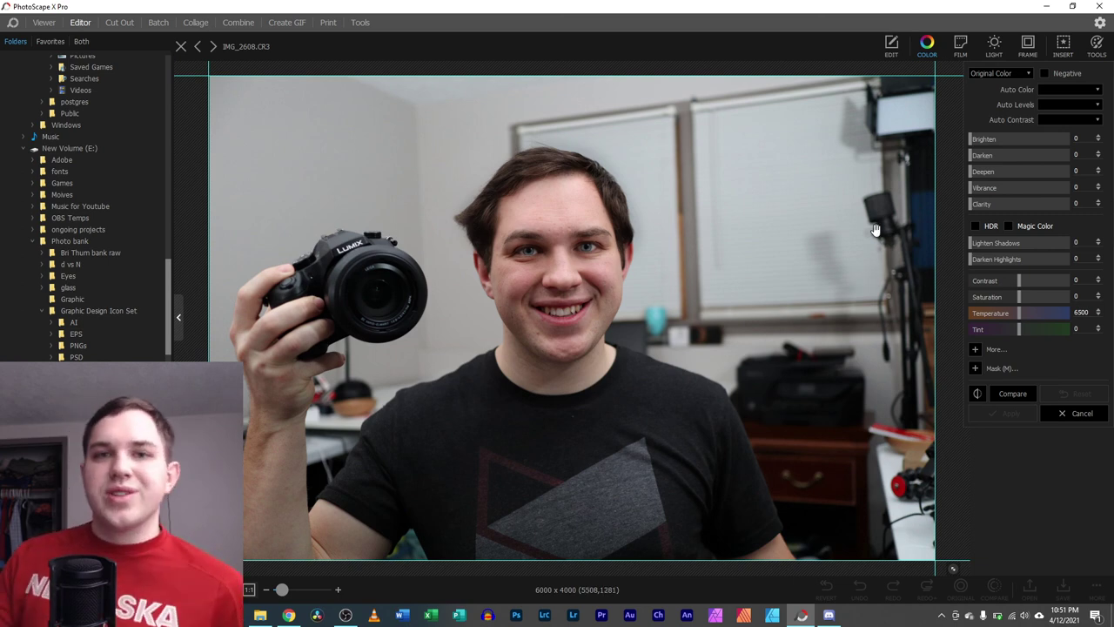
{"action": "left_click", "coordinate": [1076, 415]}
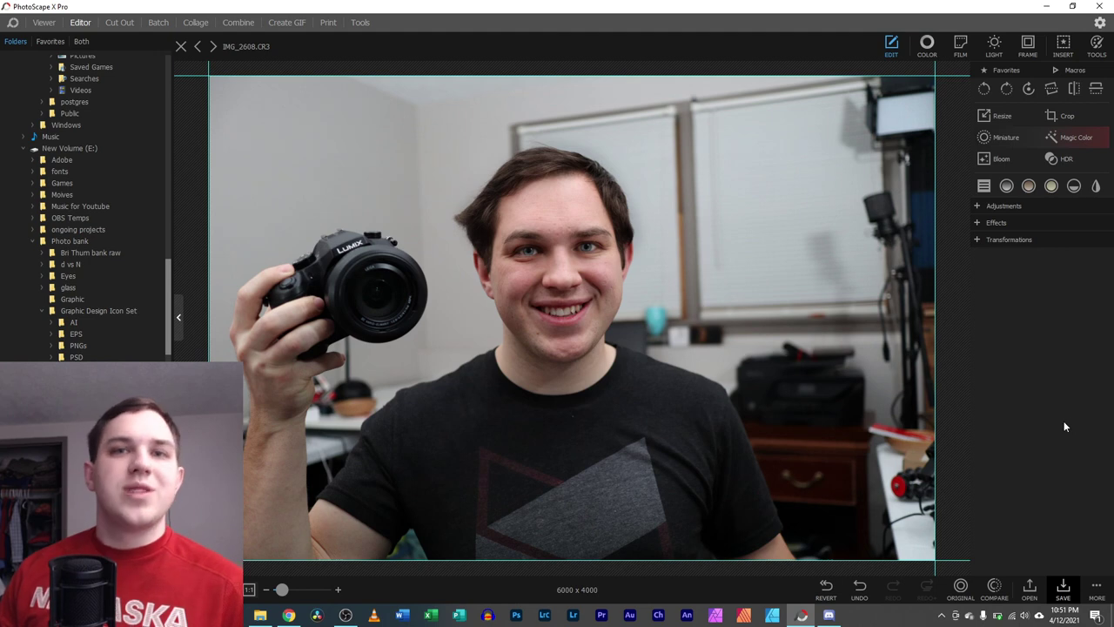